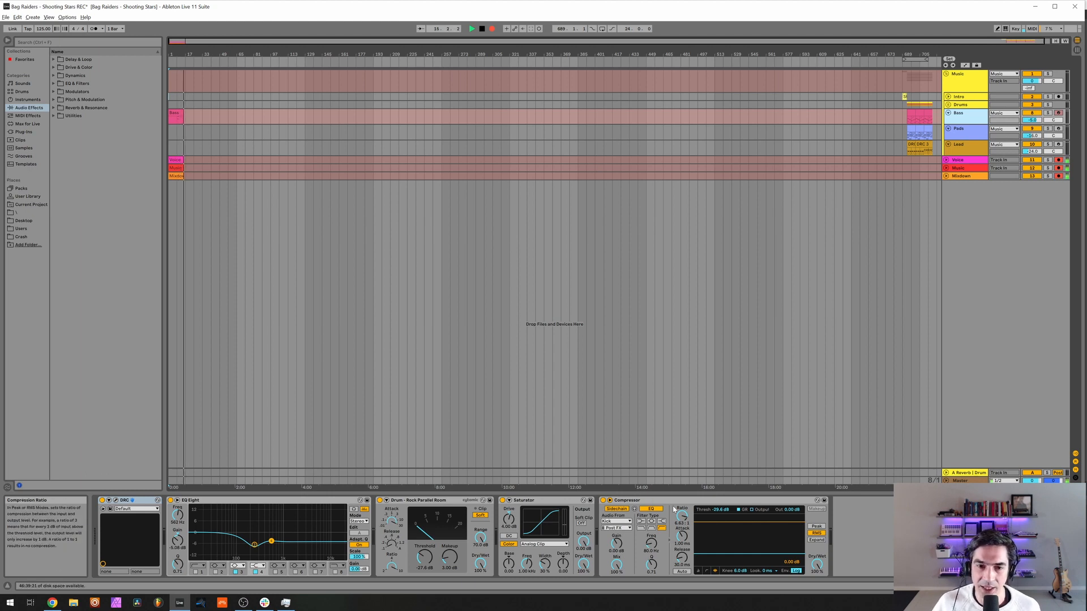
Step: Bypass the Saturator, the Drum - Rock Parallel Room and the EQ Eight in the bass track's device chain
left_click(503, 501)
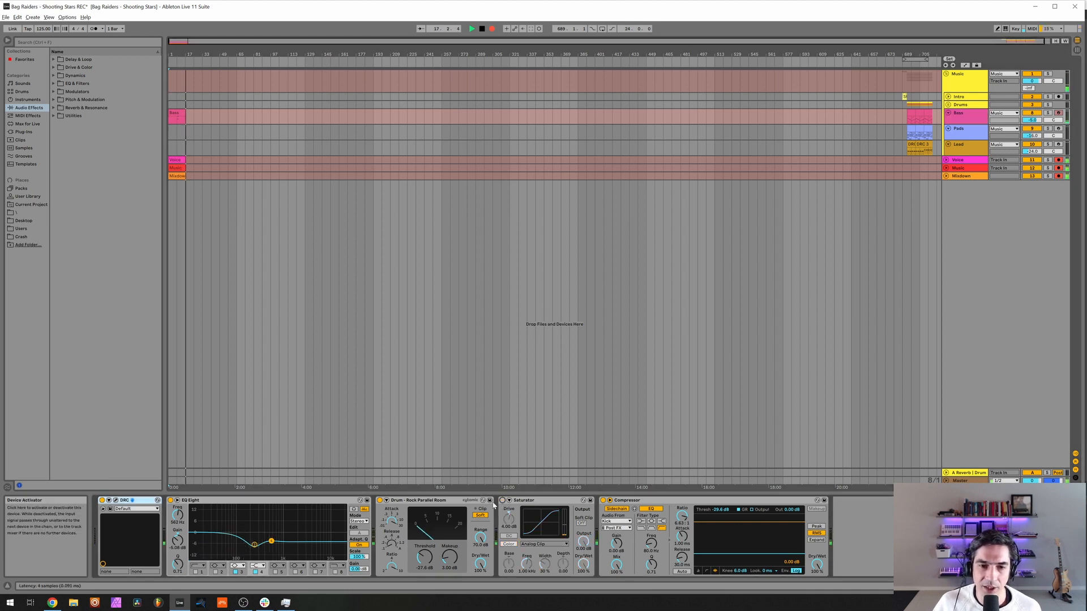
left_click(379, 501)
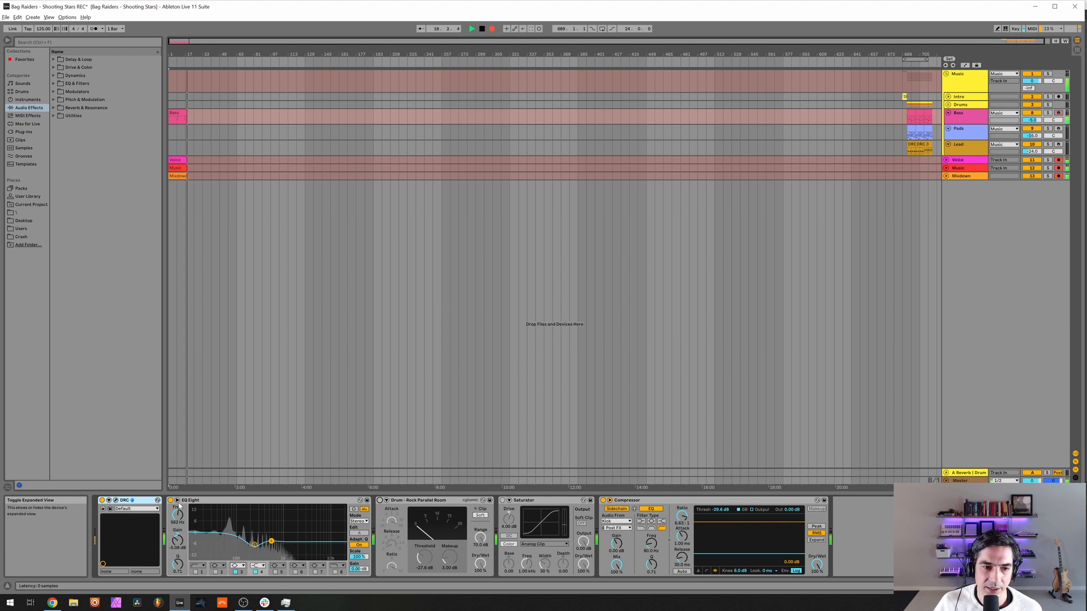
left_click(171, 501)
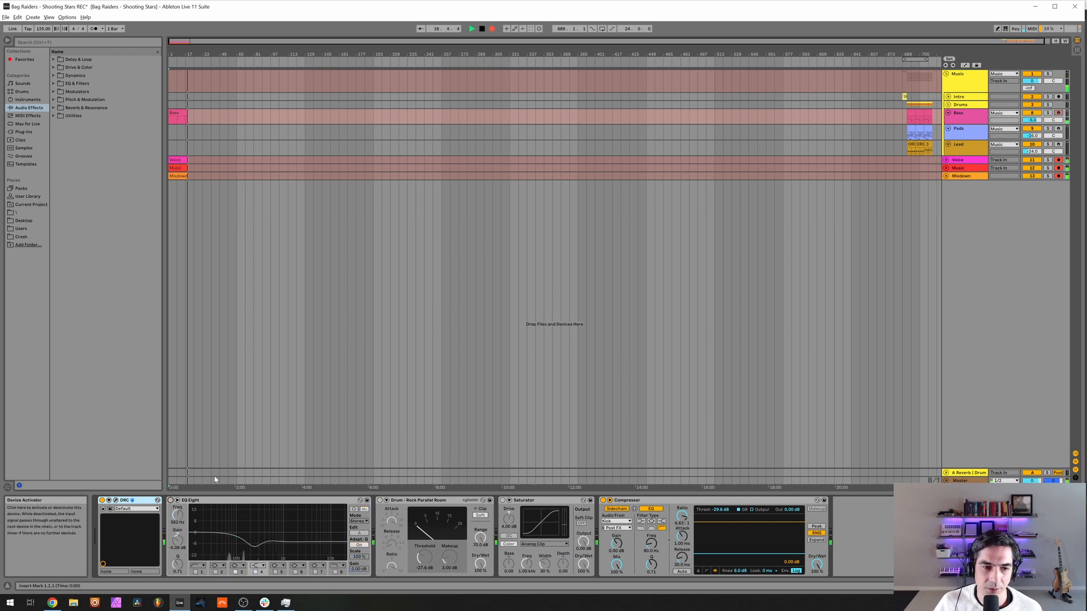
Step: Bring up the bass track's DRC synth and load the Factory bank's Default patch, returning to its main controls
left_click(116, 500)
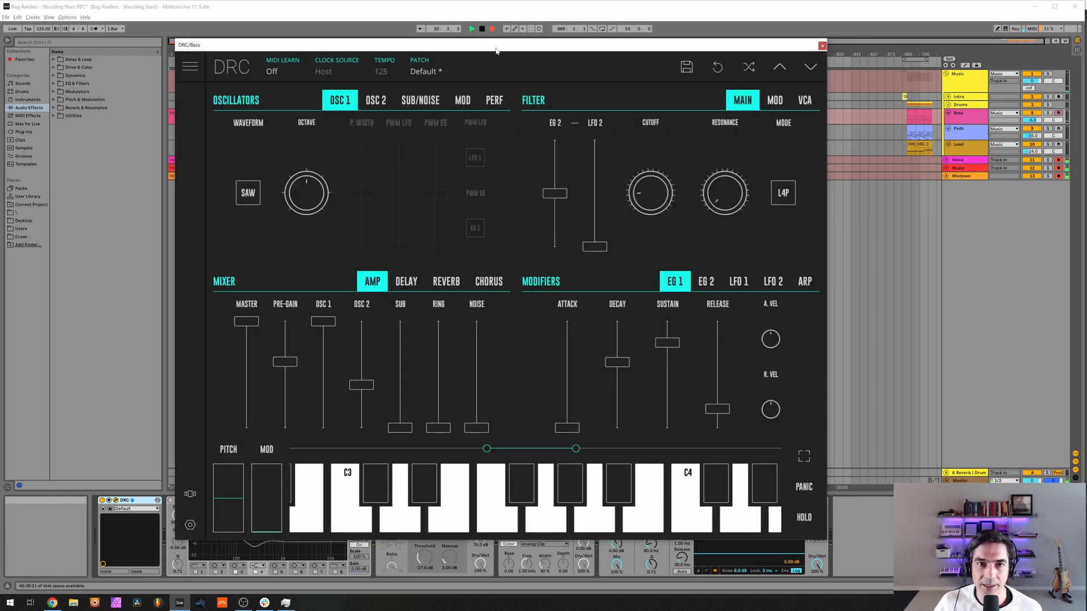
left_click_drag(505, 42, 592, 50)
left_click(521, 80)
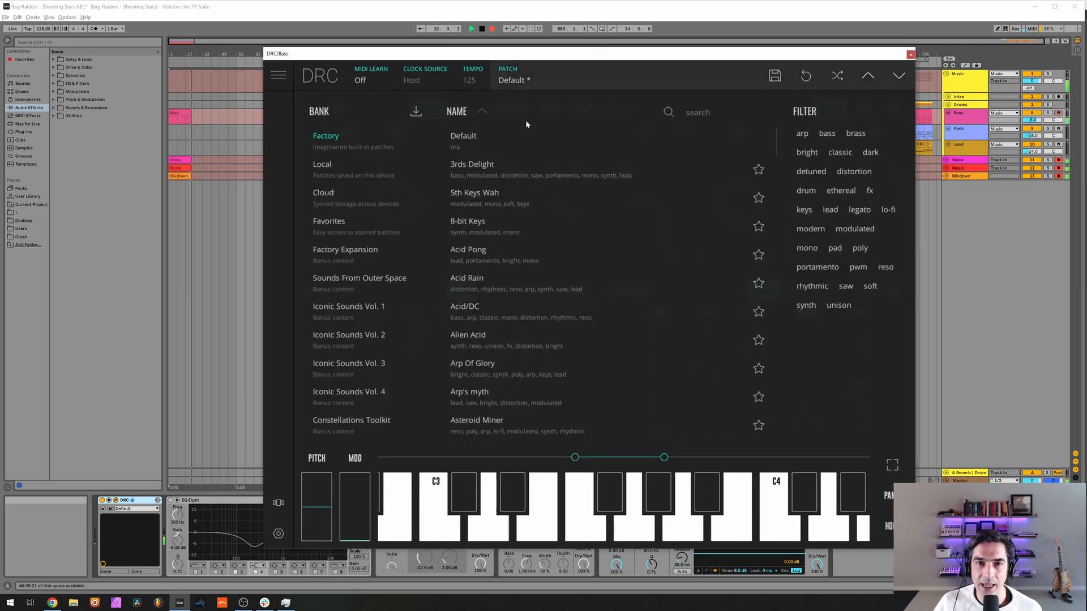
left_click(489, 136)
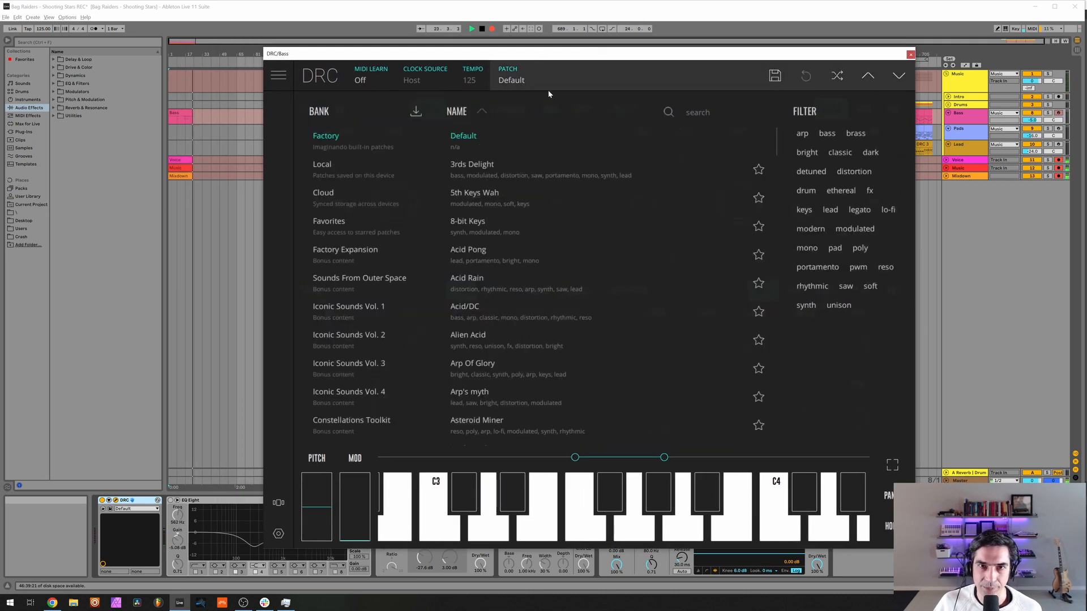
left_click(524, 81)
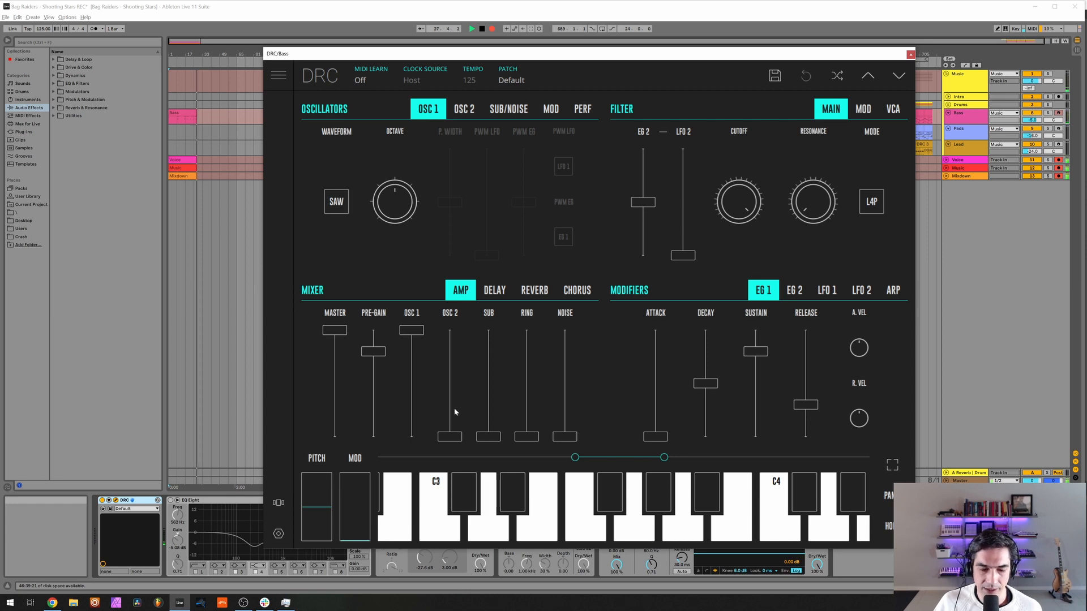
Step: Raise the oscillator 2 level to about 40 percent and lower the pre-gain to about 63 percent in the bass patch
left_click_drag(455, 412, 430, 393)
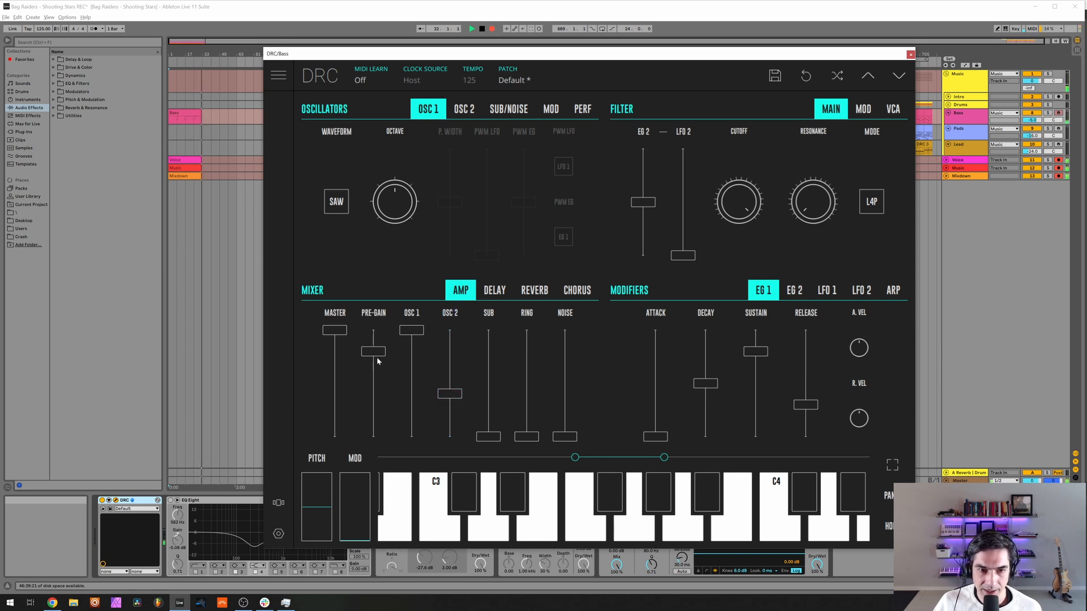
left_click_drag(377, 360, 371, 372)
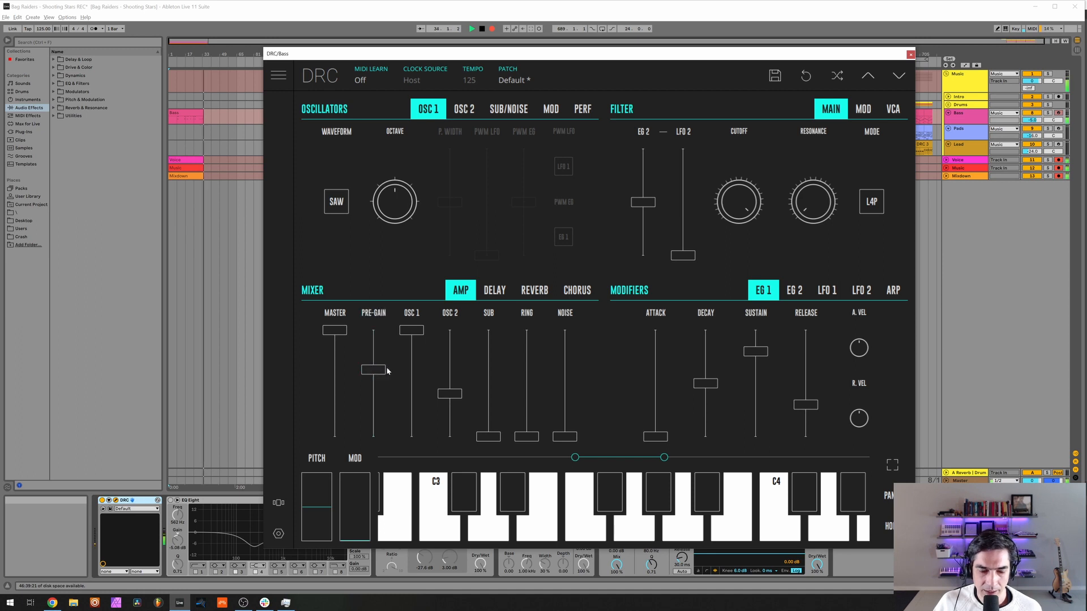
Step: Darken the bass sound by lowering the low-pass filter's cutoff to about 0.13
left_click_drag(718, 220, 763, 544)
left_click_drag(737, 208, 739, 204)
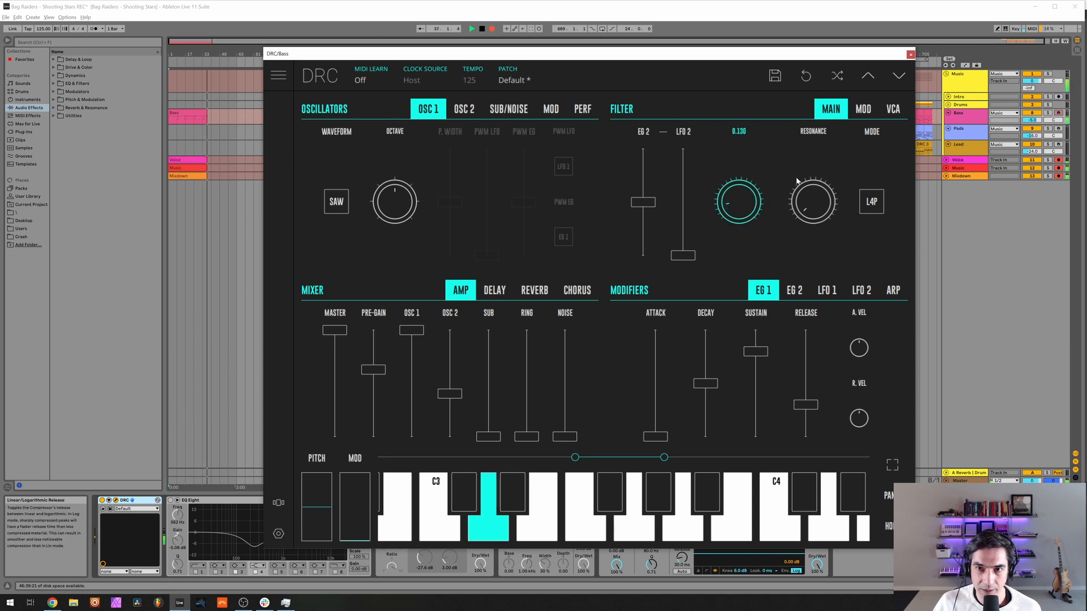
left_click_drag(797, 181, 812, 177)
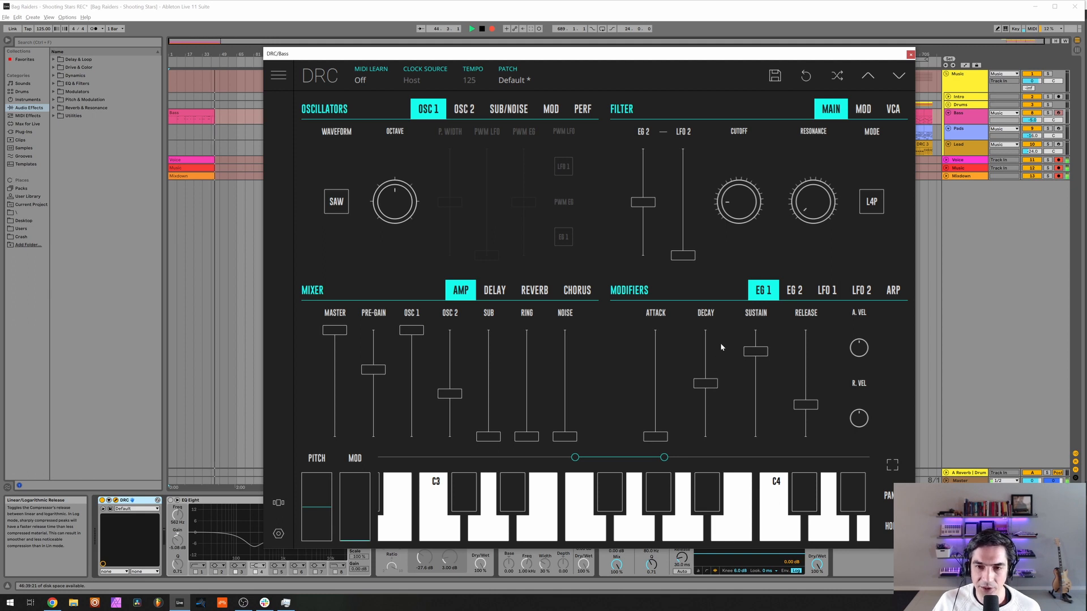
Step: Lengthen envelope 1's decay to about 62 percent and shorten its release to about 18 percent
left_click_drag(711, 372, 714, 375)
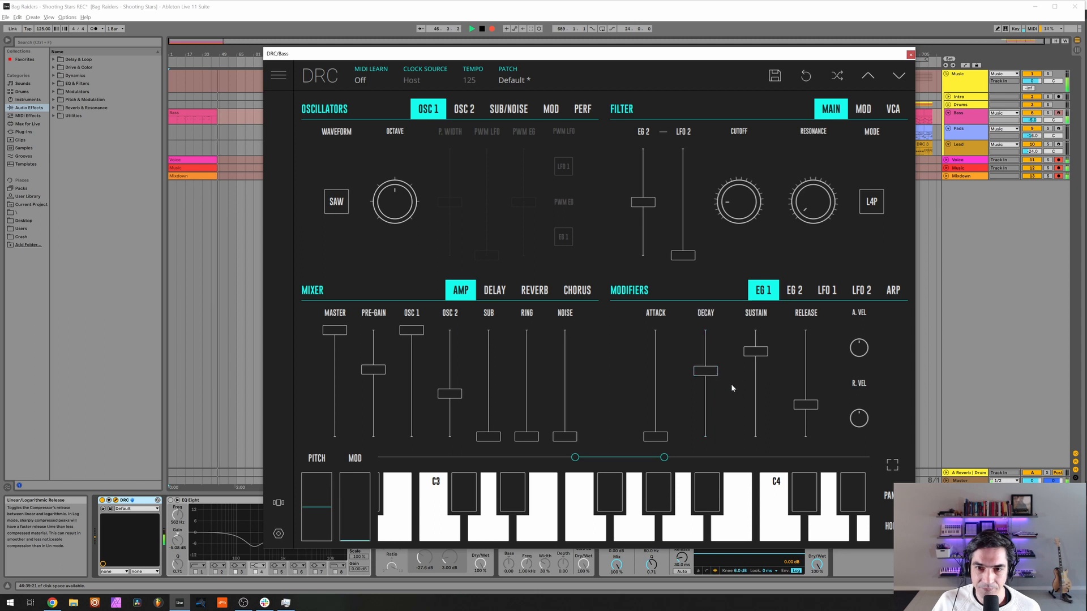
mouse_move(753, 316)
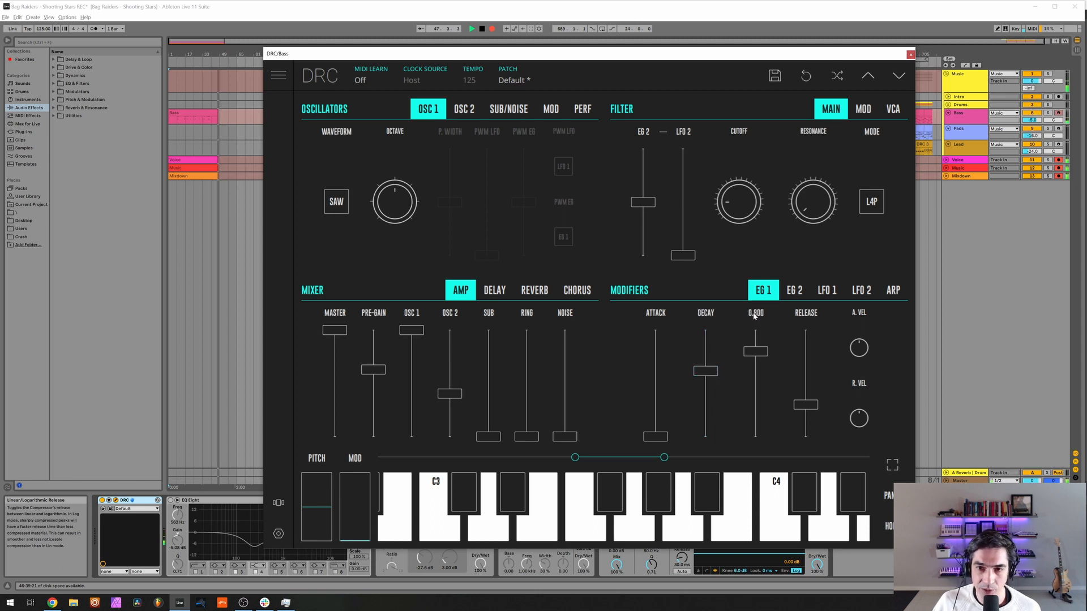
mouse_move(810, 404)
left_mouse_down()
mouse_move(793, 422)
mouse_move(804, 421)
left_mouse_up()
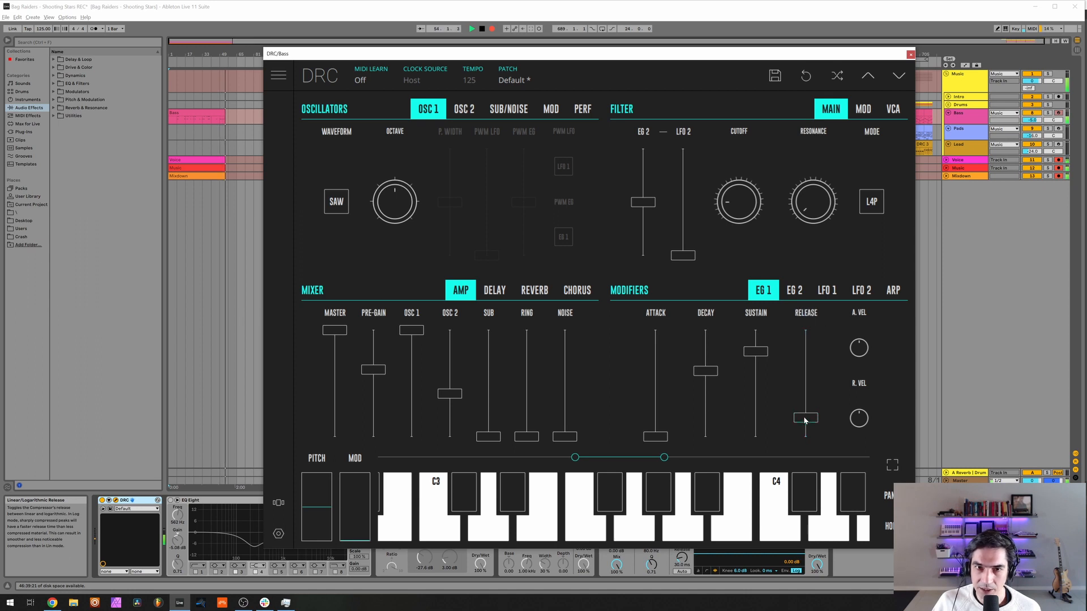
Step: Detune oscillator 2 of the bass patch with a fine setting of about 0.132
left_click(464, 109)
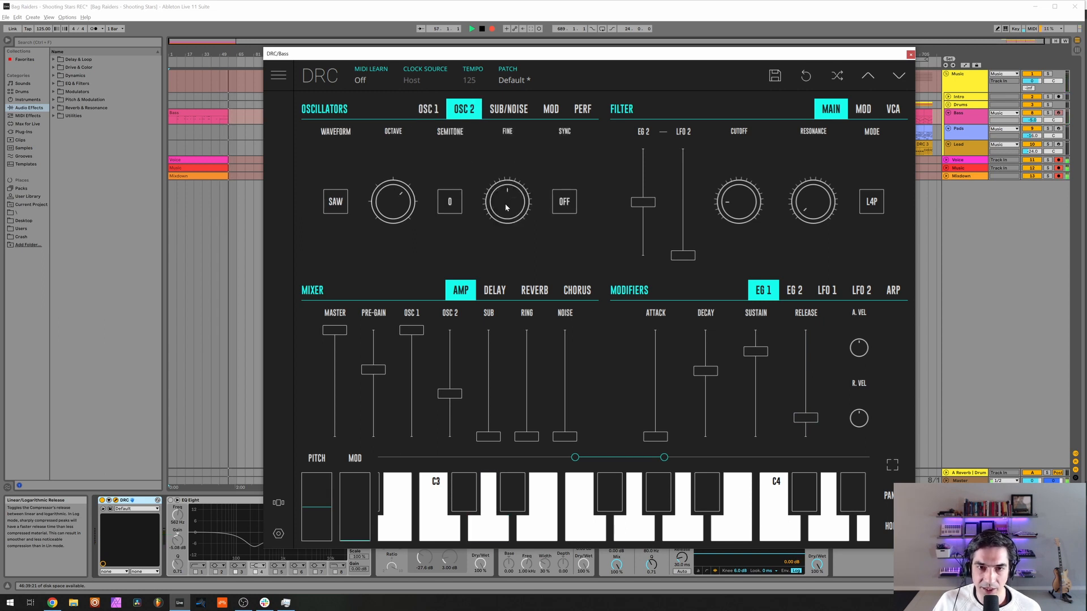
left_click_drag(511, 202, 510, 199)
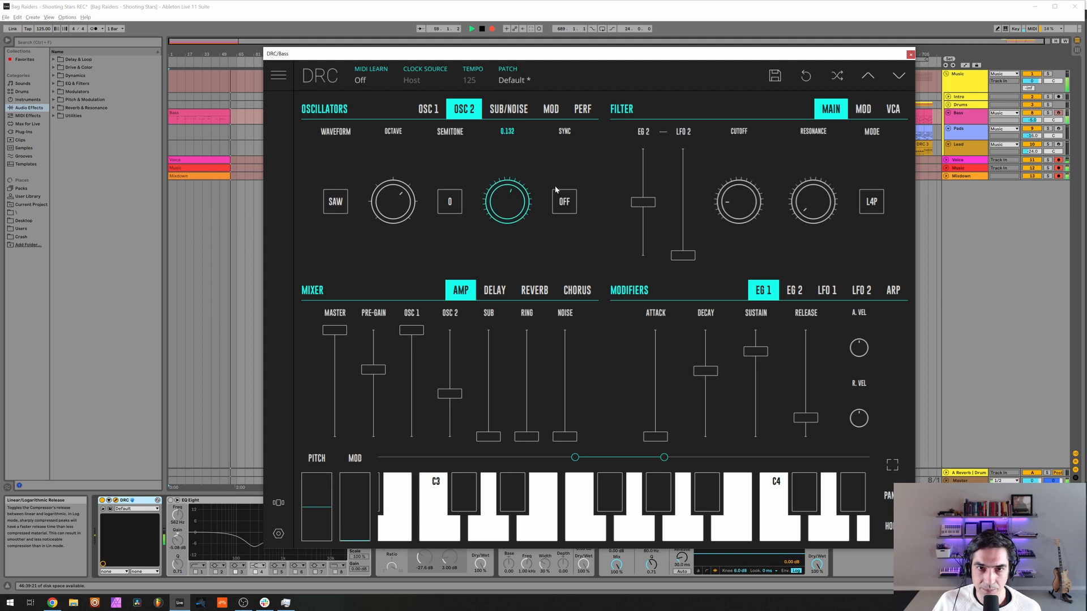
Step: Raise envelope 2's decay to about 64 percent and its release to about 25 percent, and close the bass synth
left_click(794, 291)
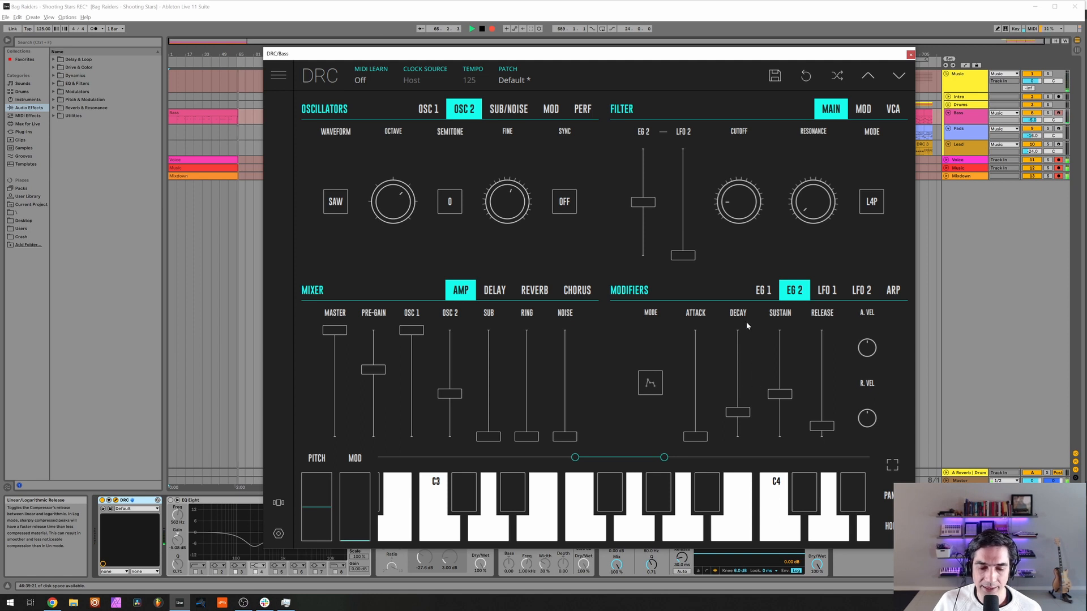
left_click_drag(745, 412, 752, 368)
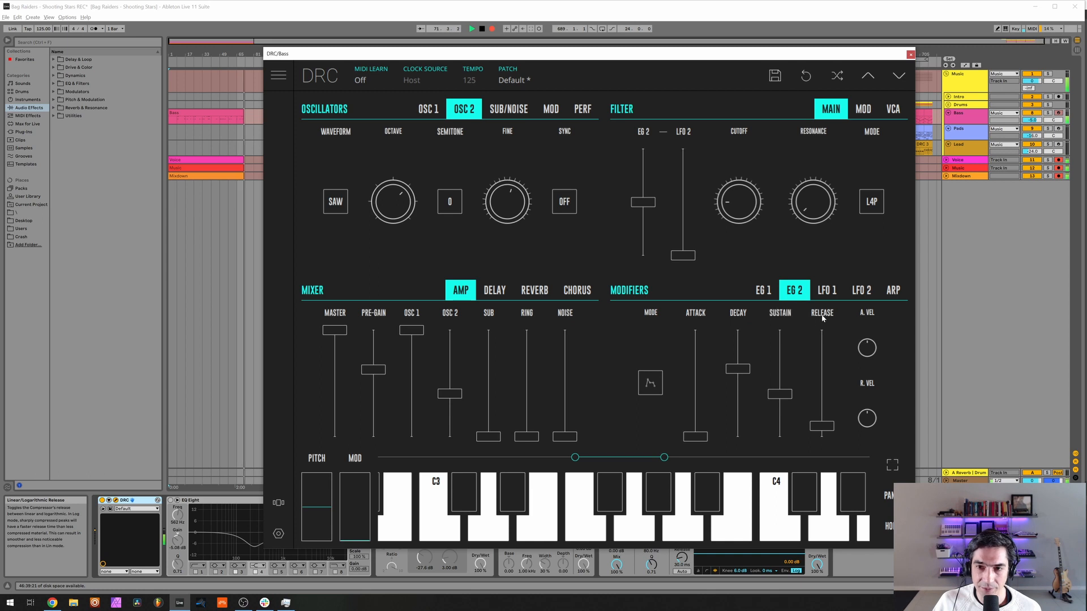
mouse_move(823, 410)
left_mouse_down()
mouse_move(820, 419)
mouse_move(810, 409)
left_mouse_up()
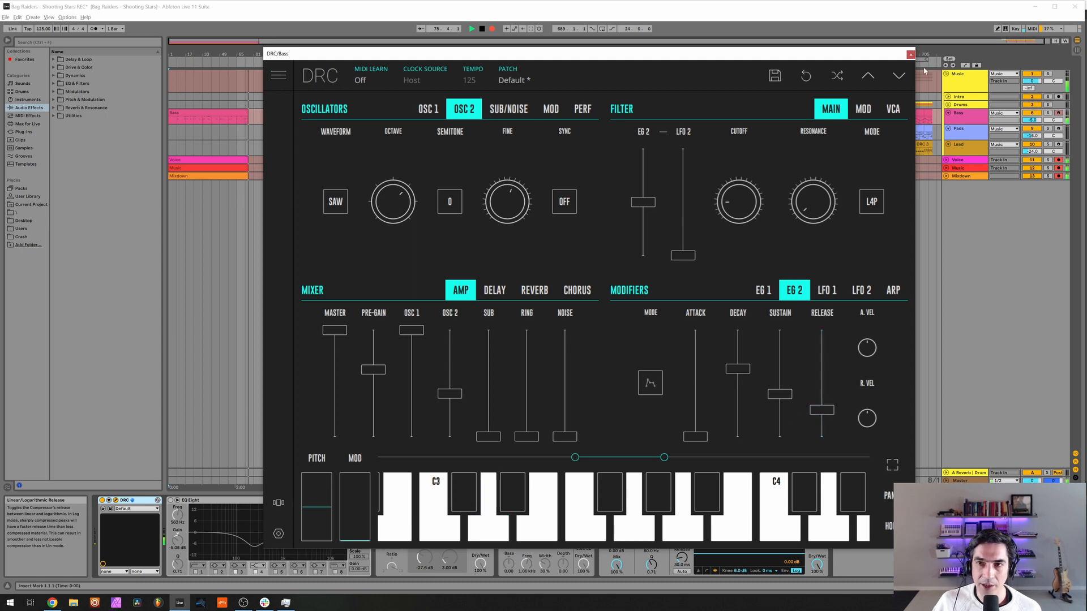
left_click(910, 55)
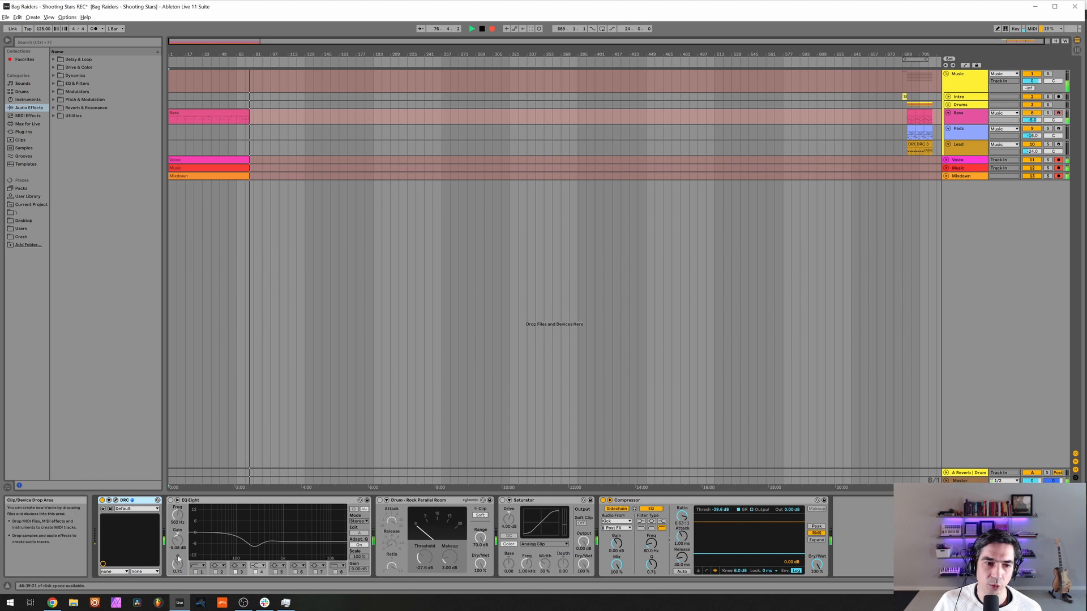
Step: Reactivate the EQ Eight, Drum - Rock Parallel Room and Saturator on the bass track, checking the two active EQ bands
left_click(171, 500)
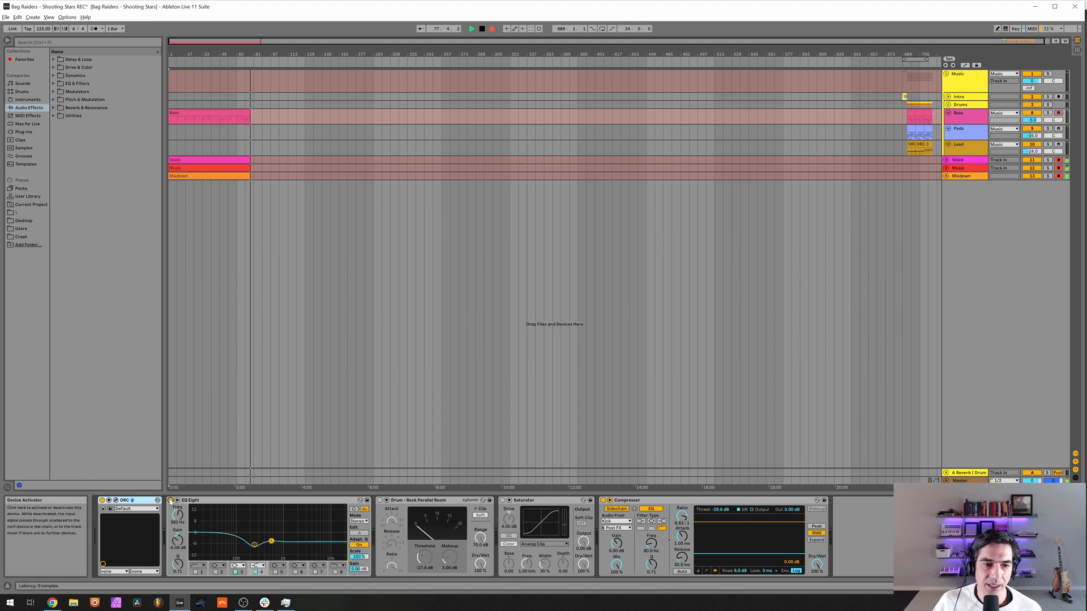
left_click(254, 544)
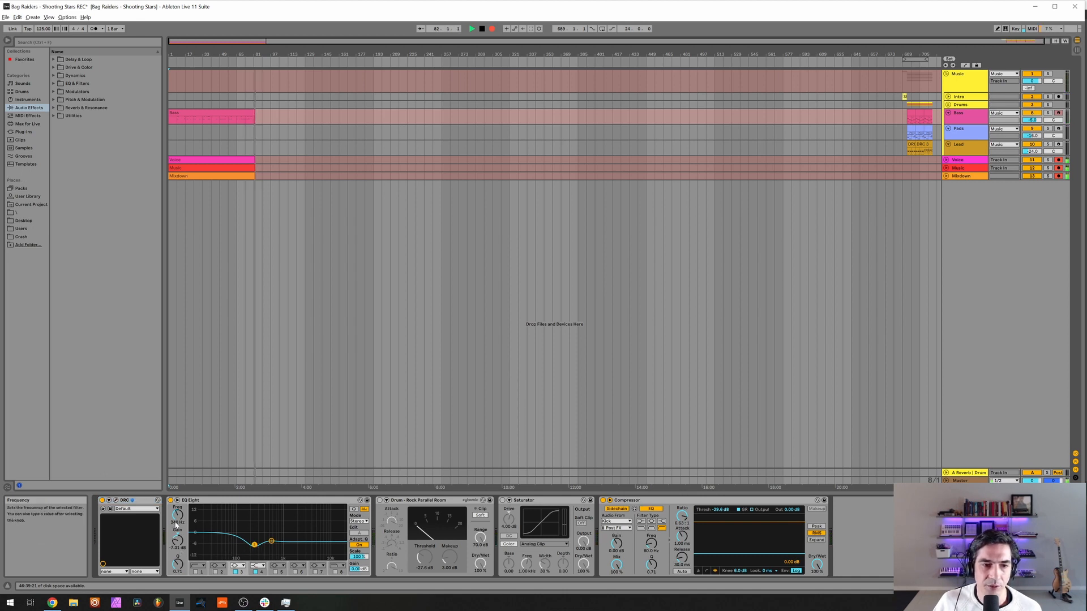
left_click(271, 541)
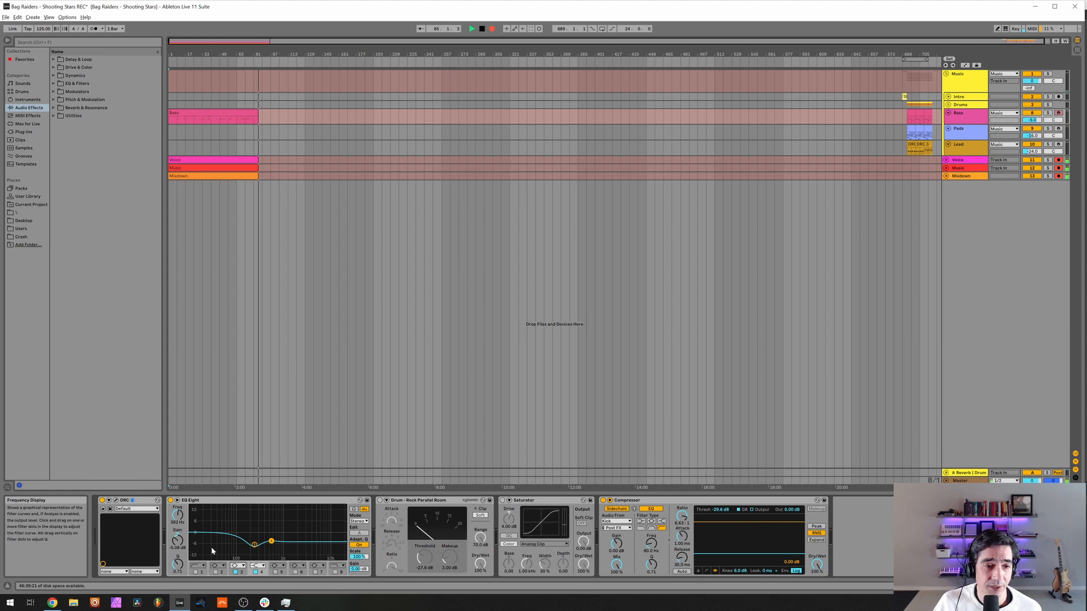
left_click(379, 500)
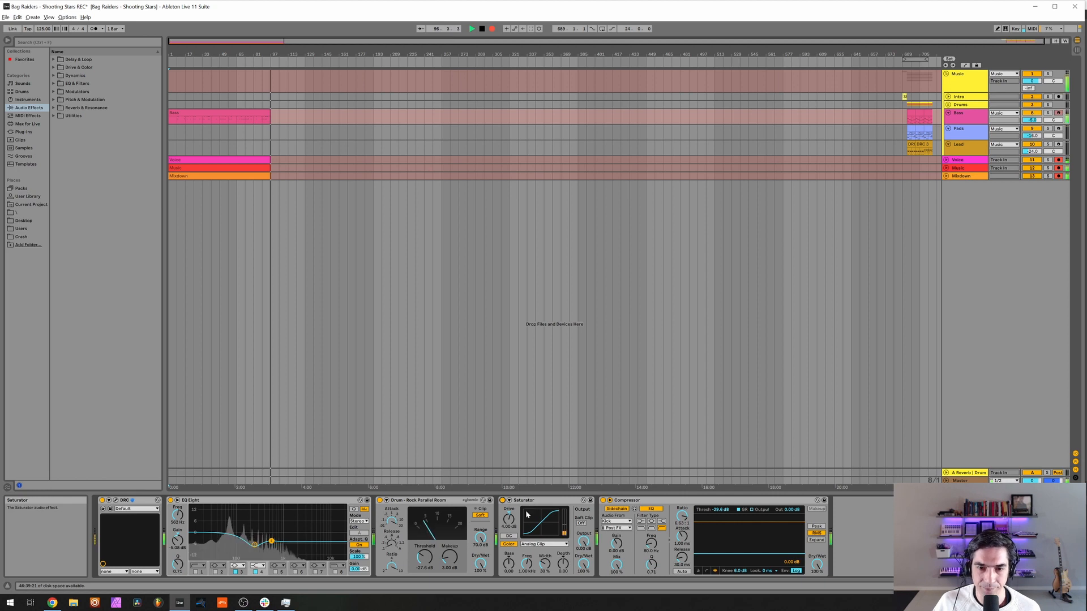
Step: Show the Pads track's devices and bypass its EQ Eight and DLYM
left_click(973, 132)
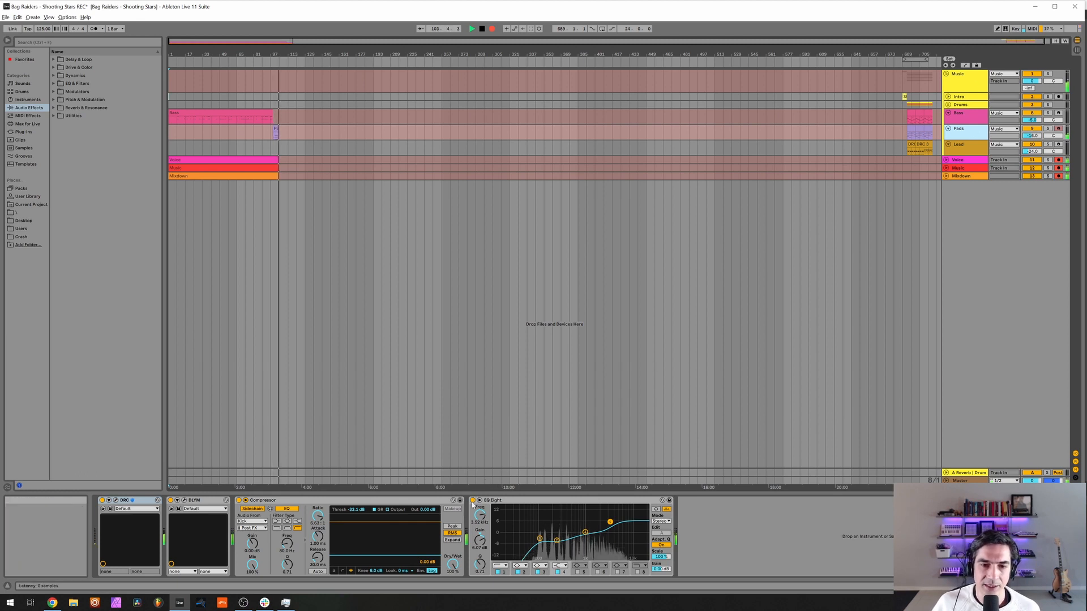
left_click(473, 501)
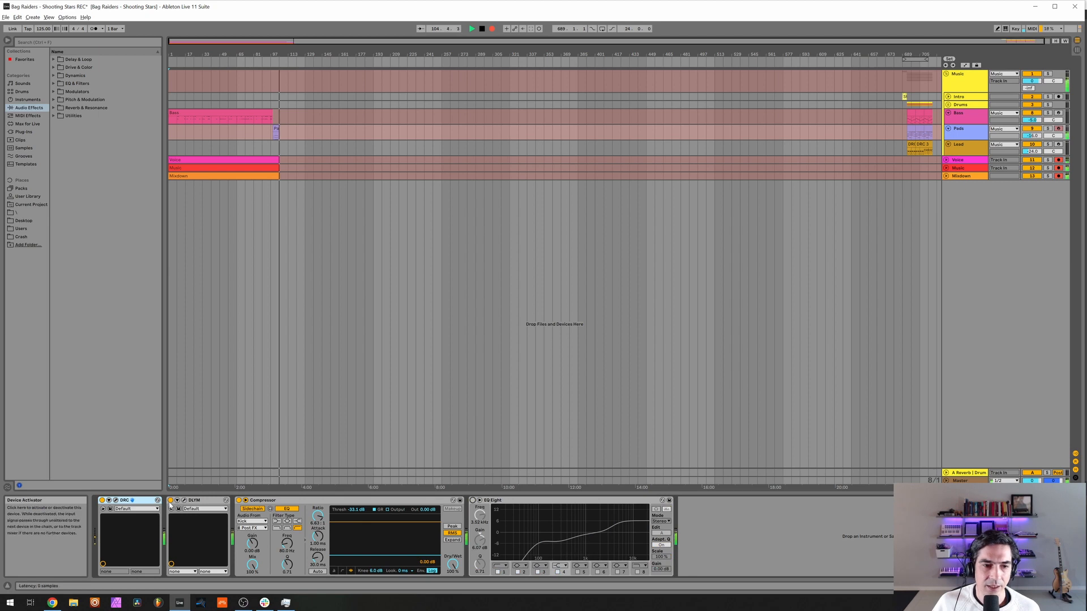
left_click(171, 501)
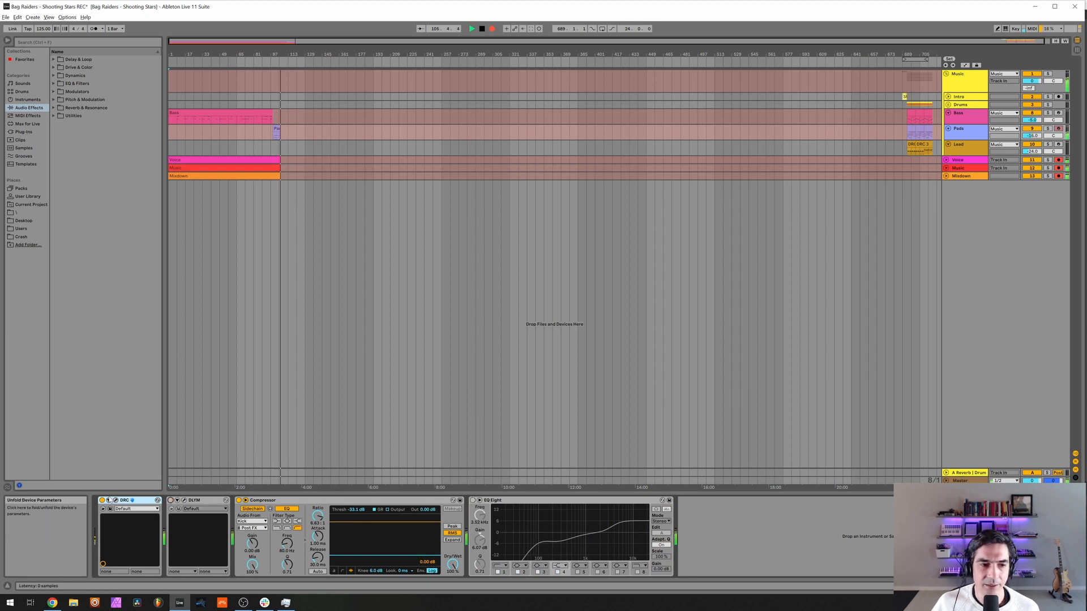
Step: Bring up the Pads track's DRC synth and load the Default patch
left_click(116, 500)
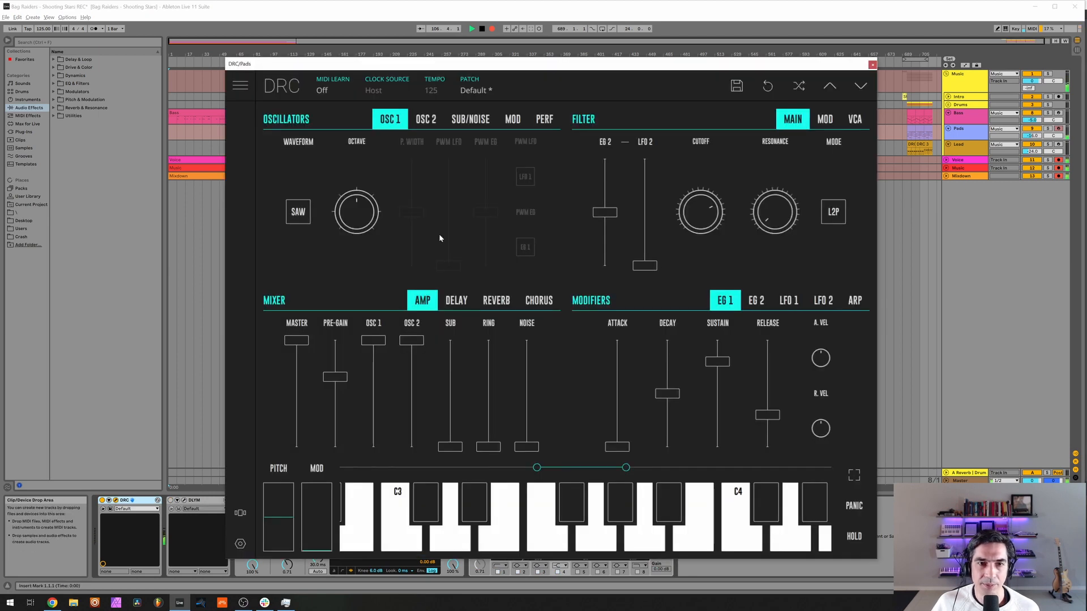
left_click(509, 86)
double_click(432, 147)
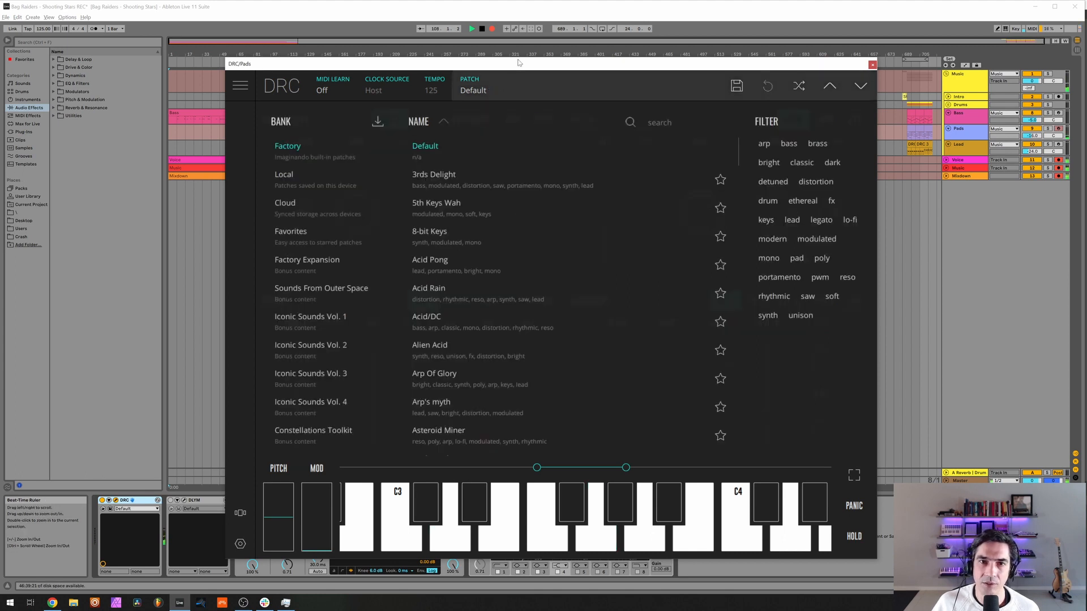
left_click_drag(512, 64, 533, 55)
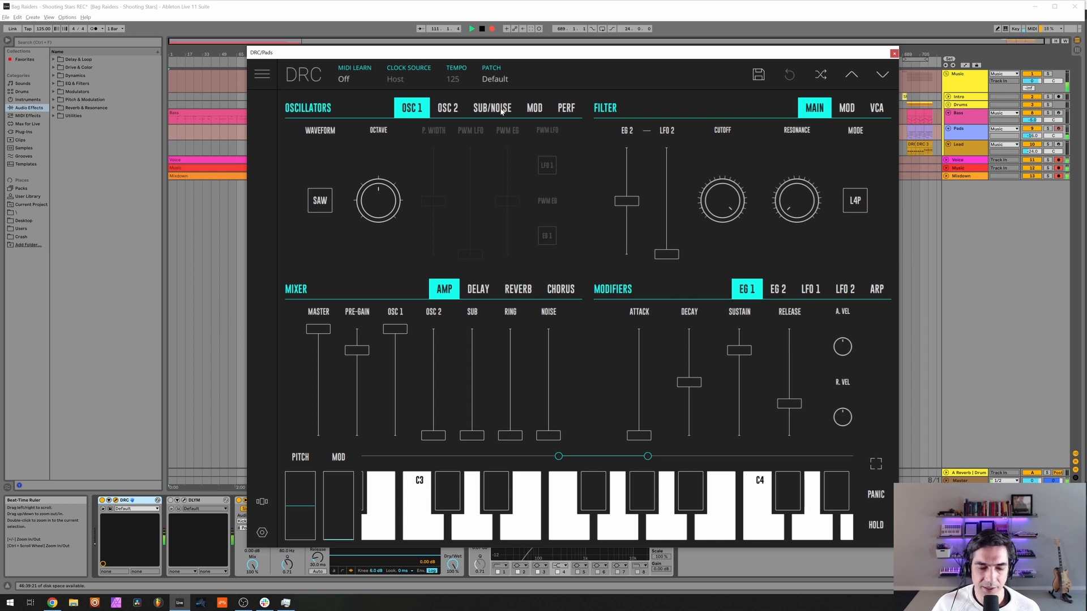
Step: Blend in oscillator 2 at full level with a slight upward fine detune, and lower the pads' pre-gain to about 65 percent
left_click_drag(443, 373, 441, 89)
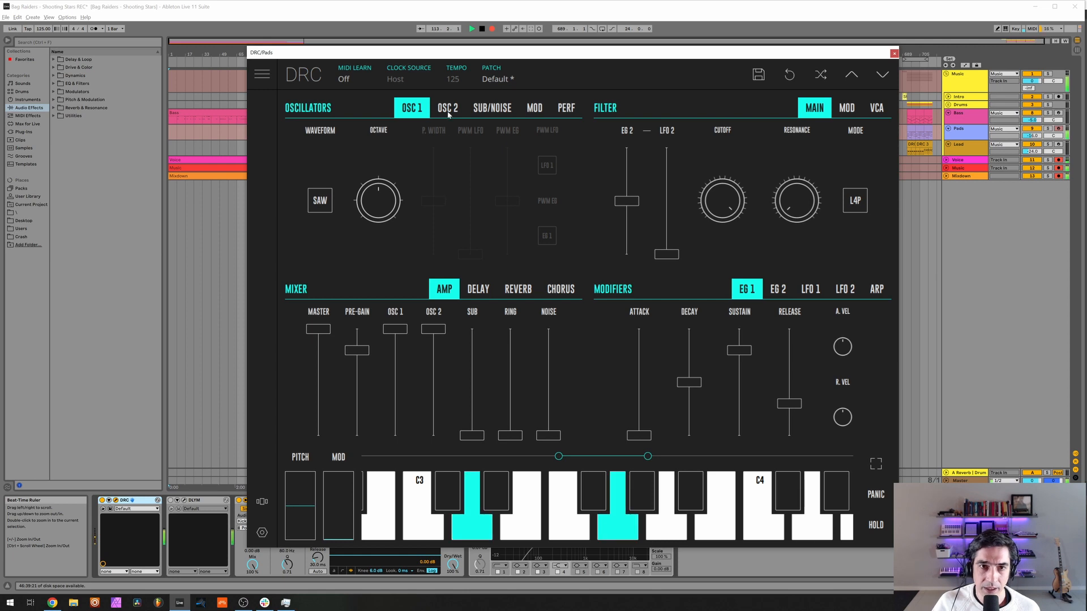
left_click(448, 114)
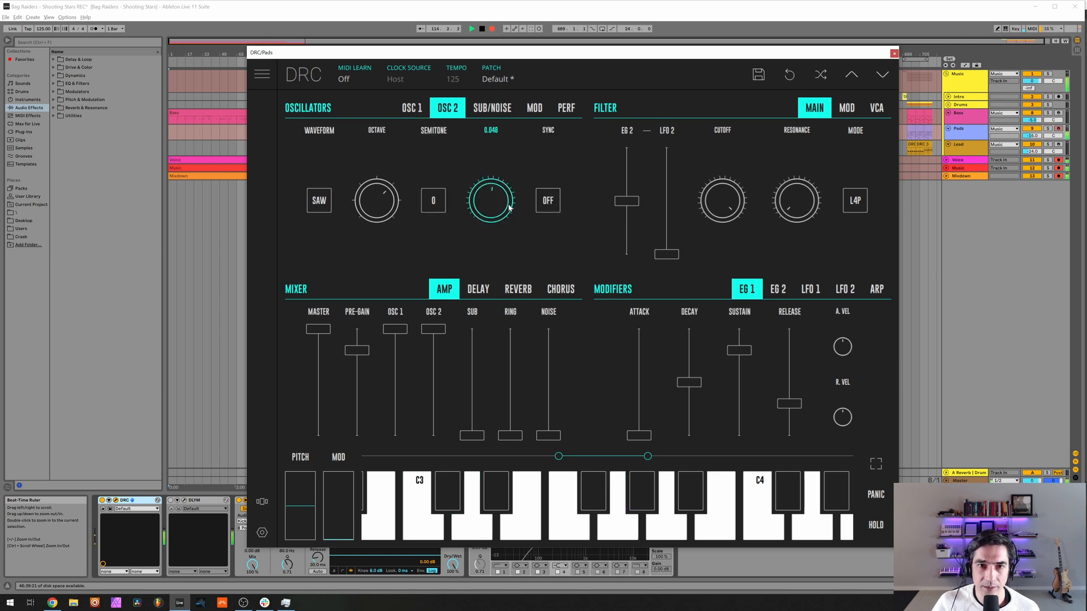
left_click_drag(526, 201, 532, 199)
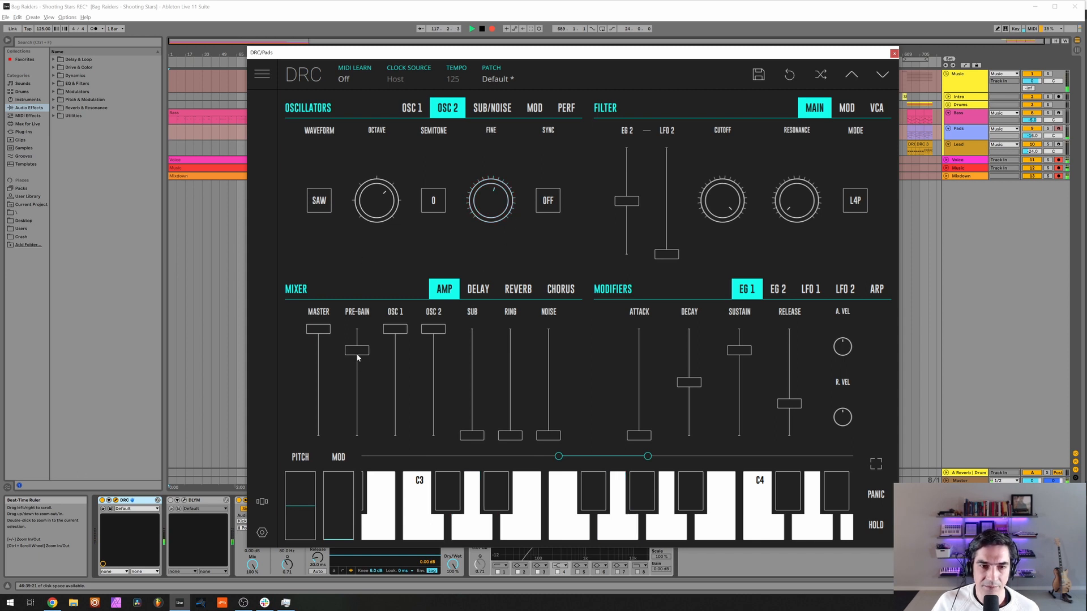
left_click_drag(357, 357, 343, 369)
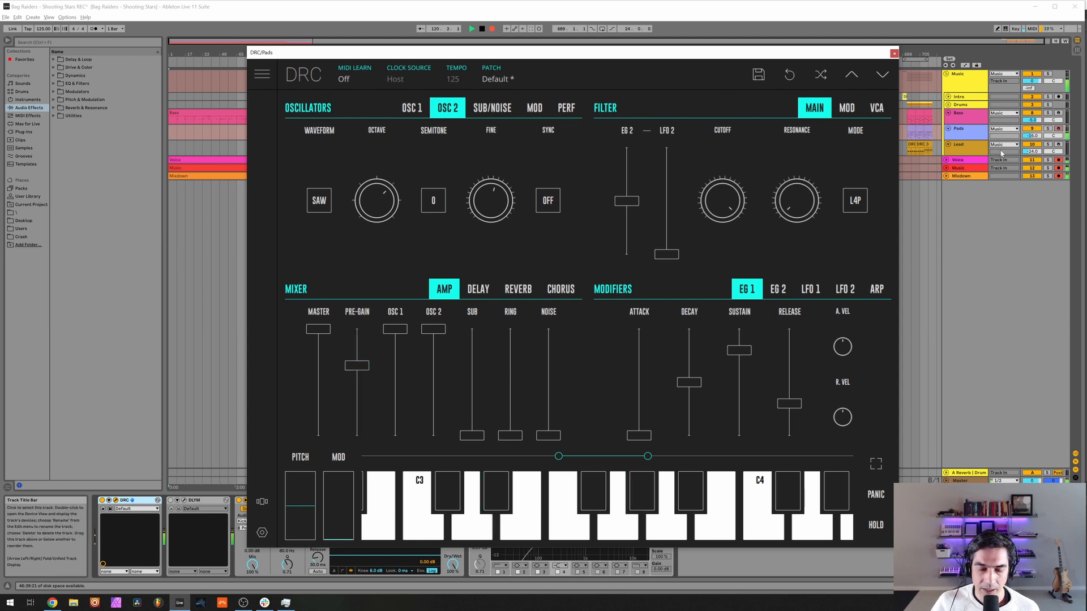
Step: Raise the keyboard amount in the pads' VCA settings to maximum and change the filter mode to L2P
left_click(876, 108)
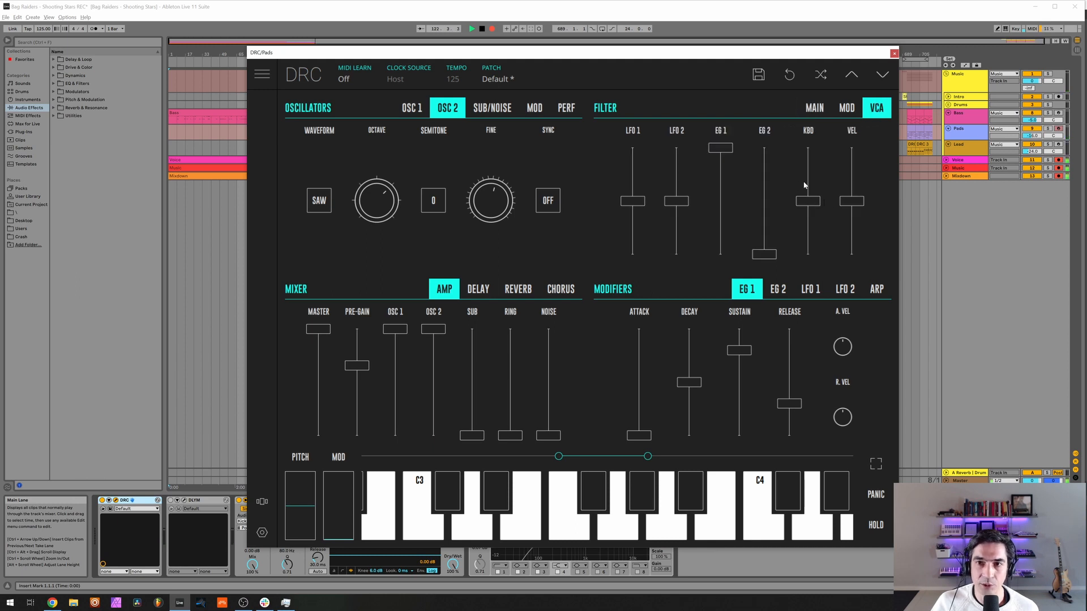
left_click_drag(804, 185, 807, 133)
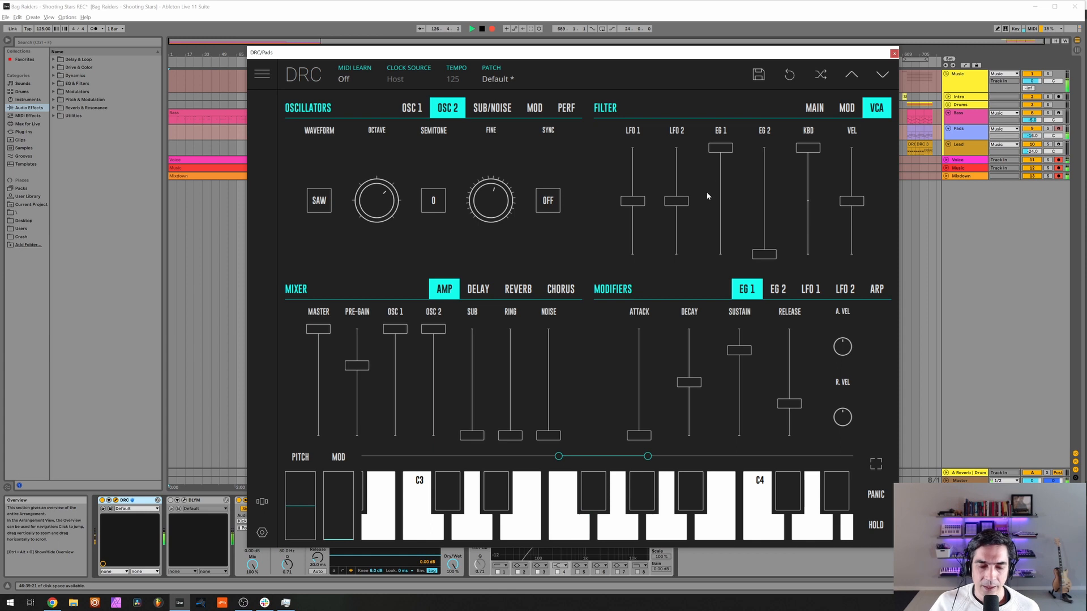
left_click(814, 107)
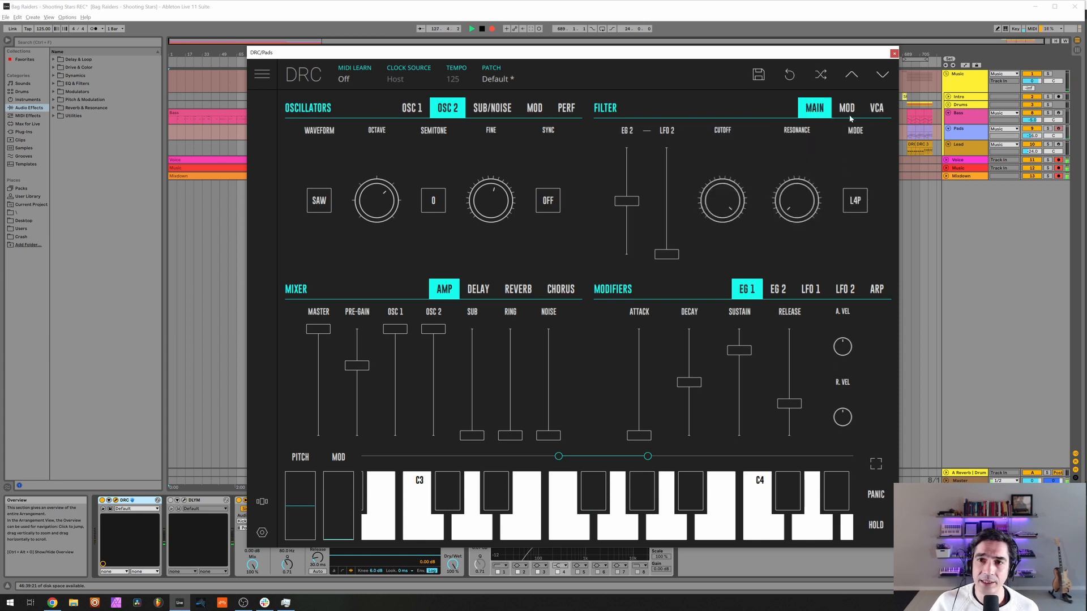
left_click(855, 202)
left_click(842, 229)
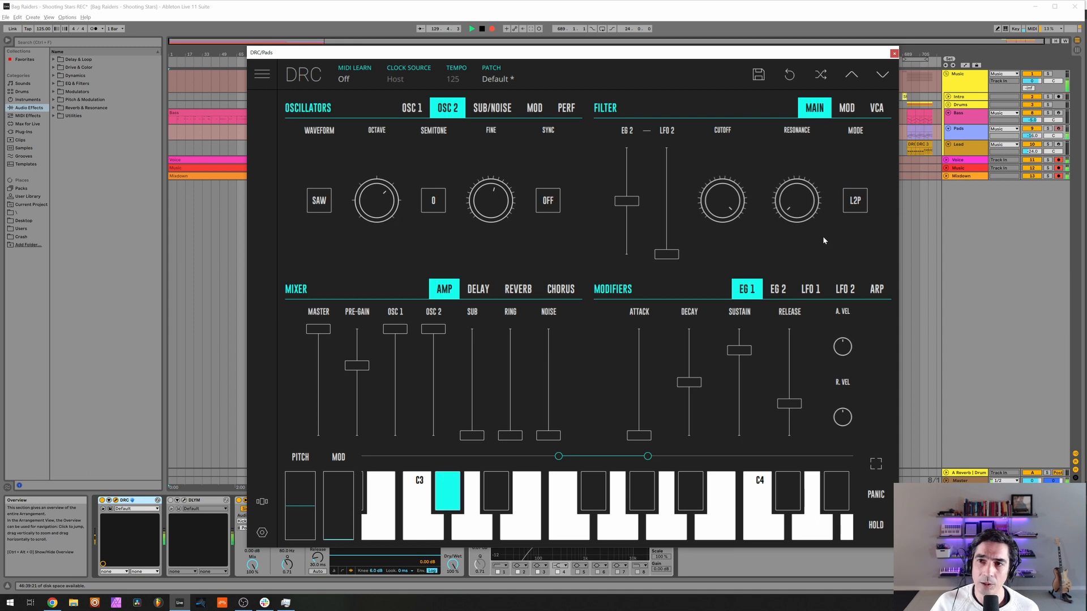
Step: Lower the pads' filter cutoff to roughly three quarters
left_click_drag(714, 204, 718, 176)
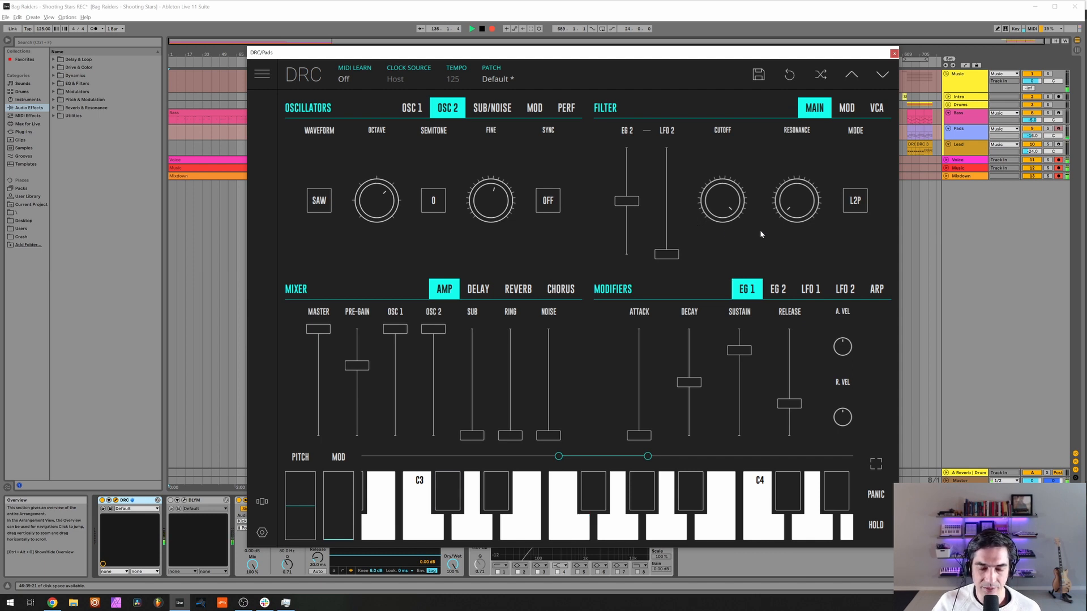
left_click(722, 202)
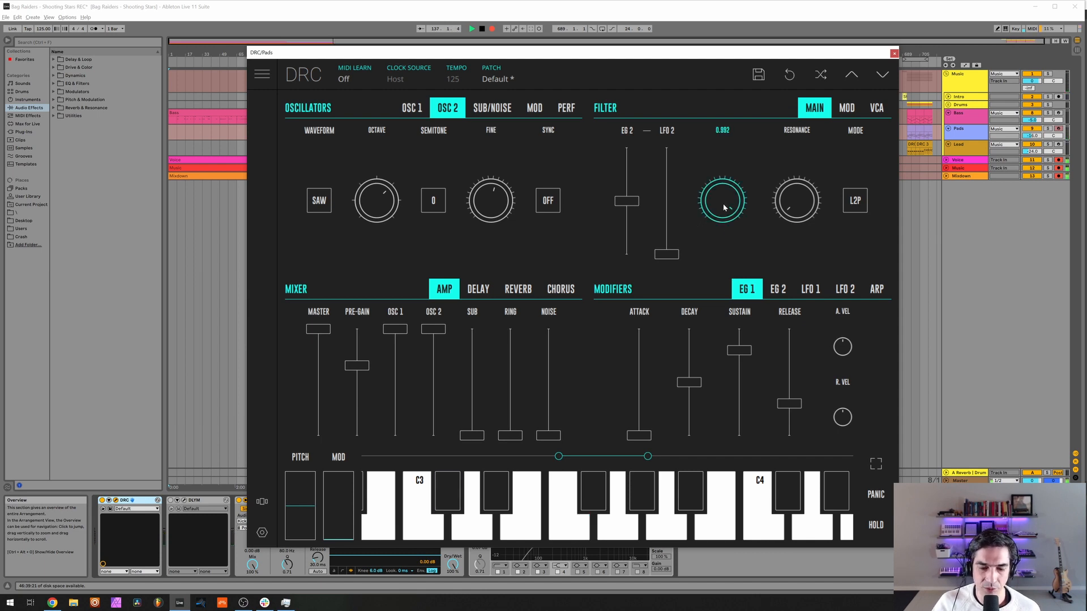
left_click_drag(722, 203, 720, 239)
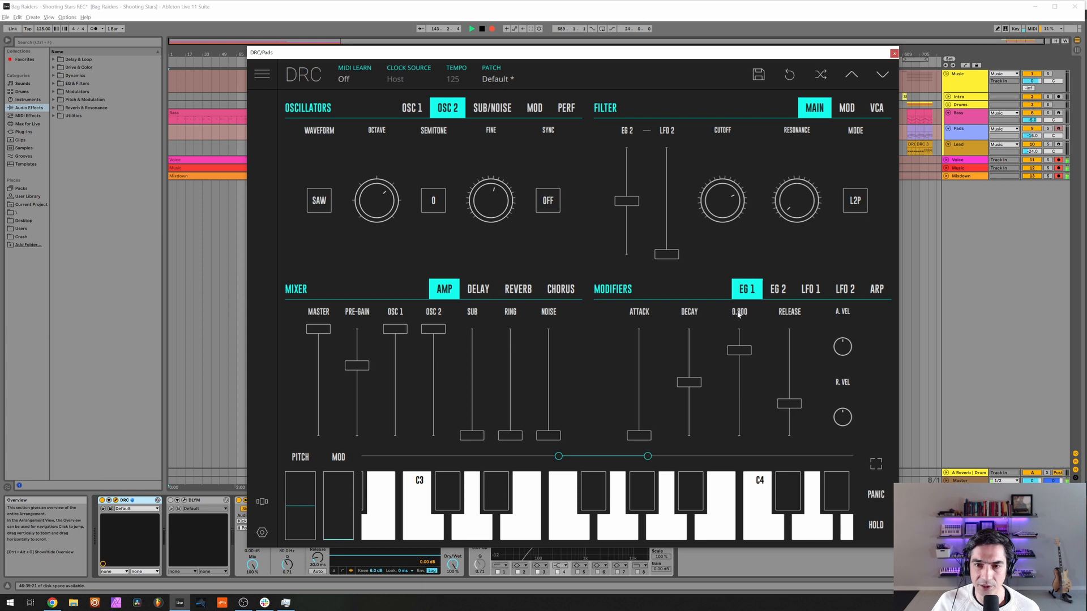
Step: Set the pads' reverb to about 30 percent amount, 57 percent decay and 30 percent modulation, and close the synth
left_click(777, 290)
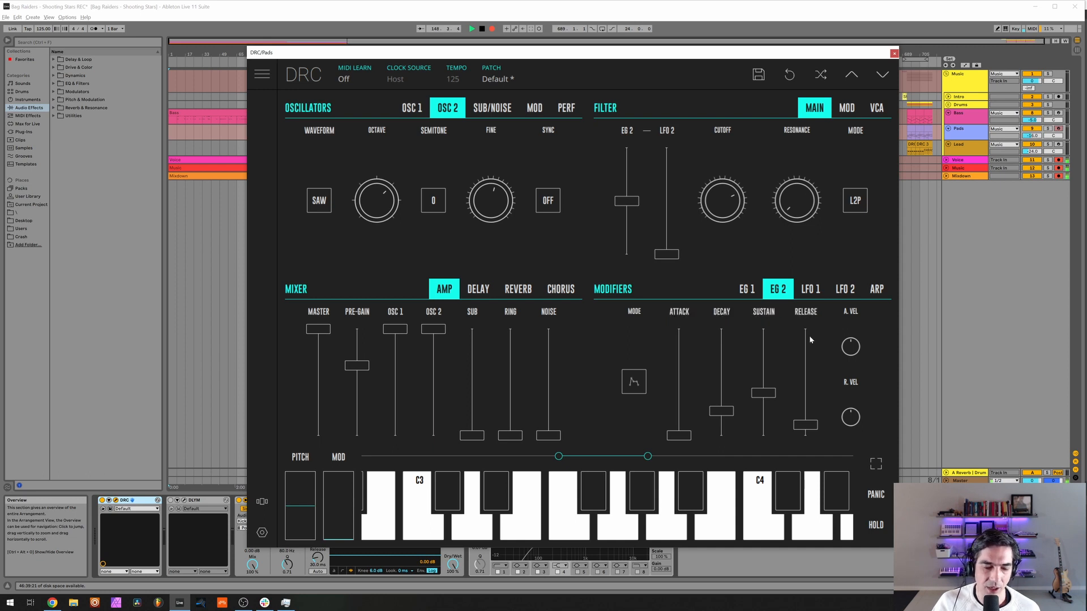
left_click(519, 290)
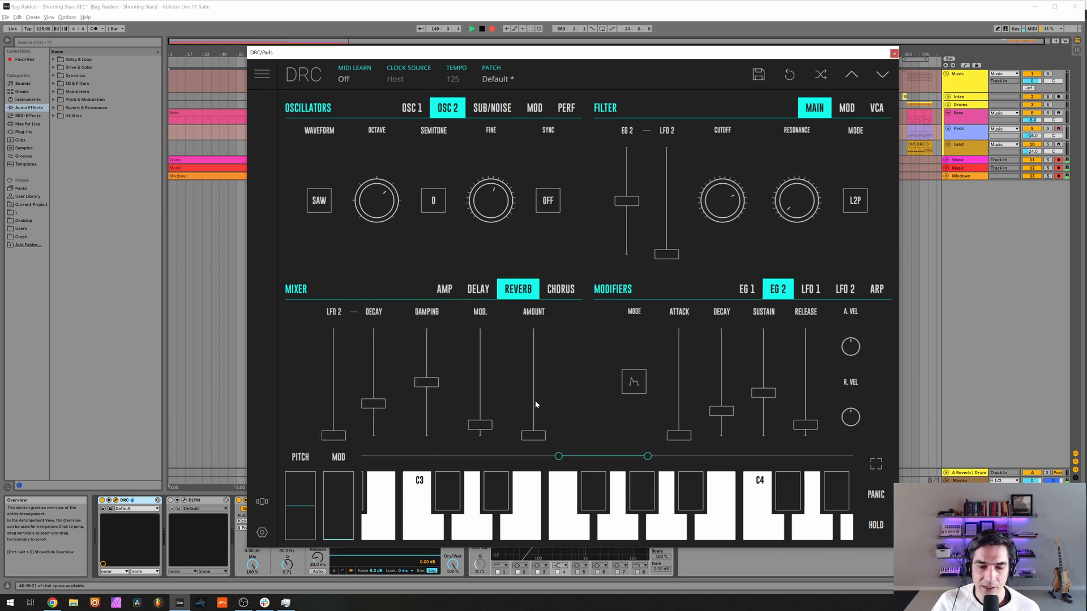
left_click_drag(533, 396, 564, 408)
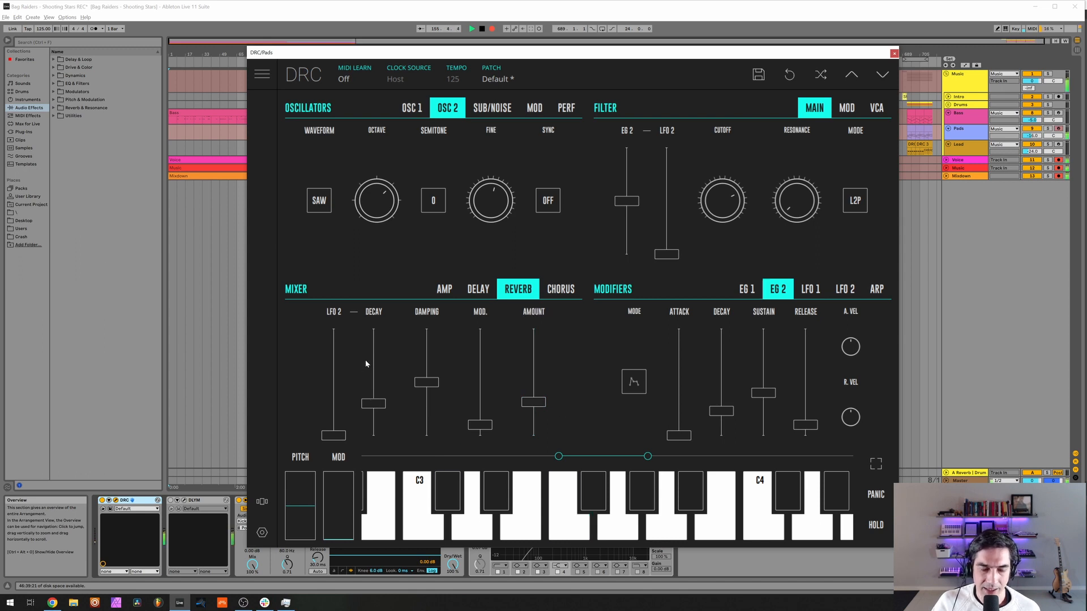
left_click_drag(373, 372, 363, 378)
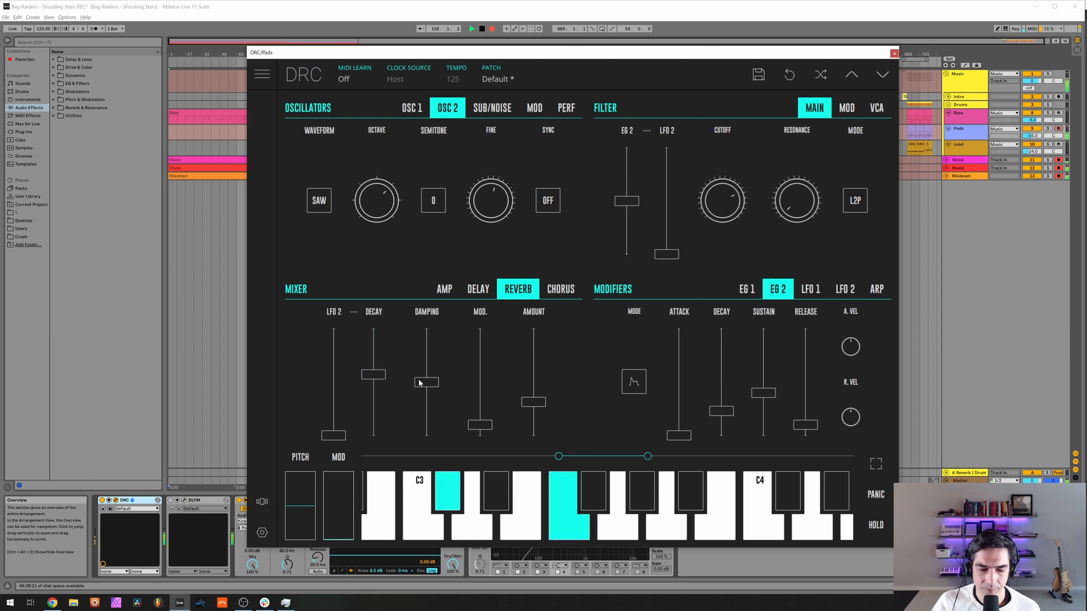
mouse_move(481, 413)
left_mouse_down()
mouse_move(492, 404)
mouse_move(482, 405)
left_mouse_up()
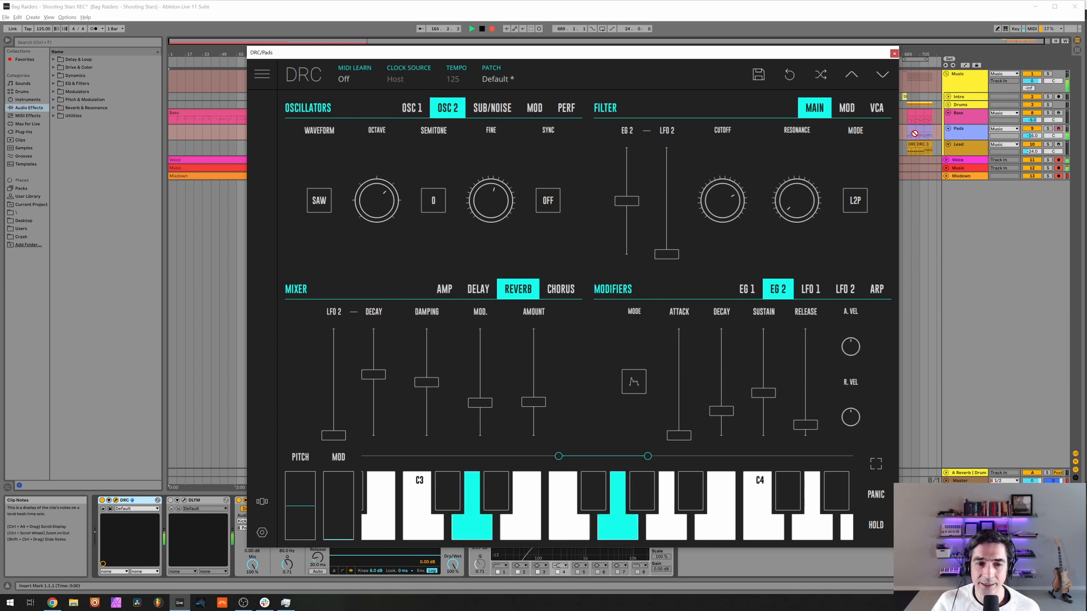
left_click(894, 53)
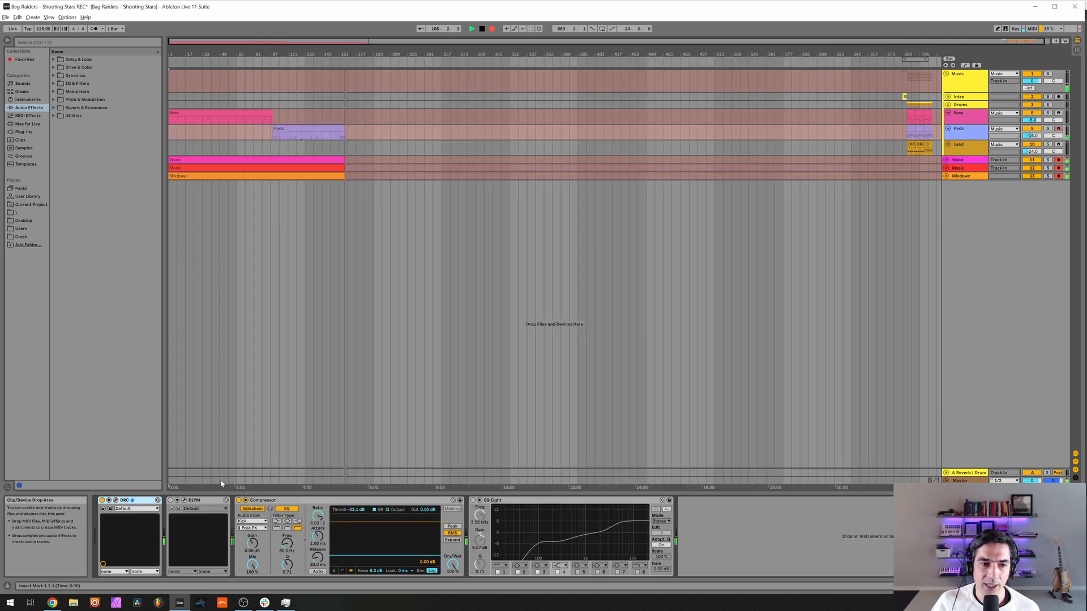
Step: Reactivate the DLYM on the Pads track, checking its modulation settings
left_click(185, 500)
left_click_drag(191, 23, 529, 174)
left_click(170, 501)
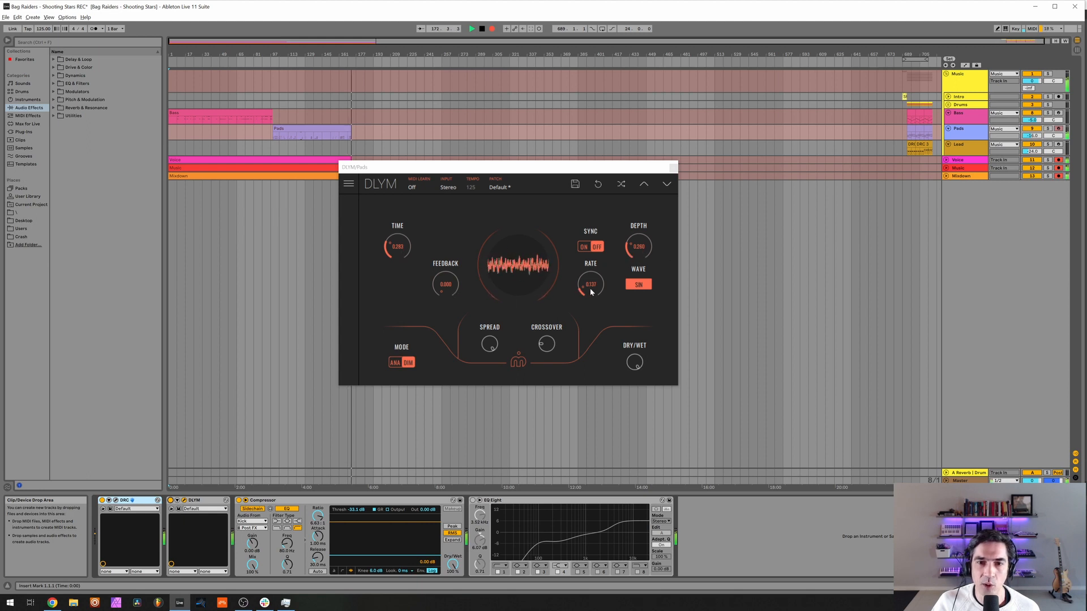
left_click(672, 168)
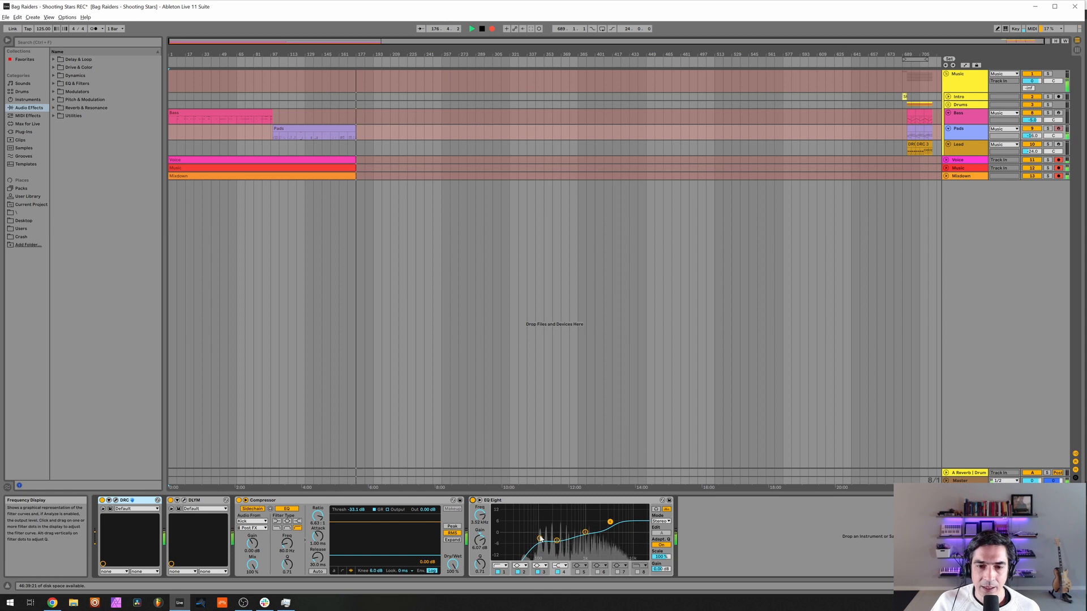
Step: Reactivate the Pads track's EQ Eight and examine its four active bands one by one
left_click(540, 539)
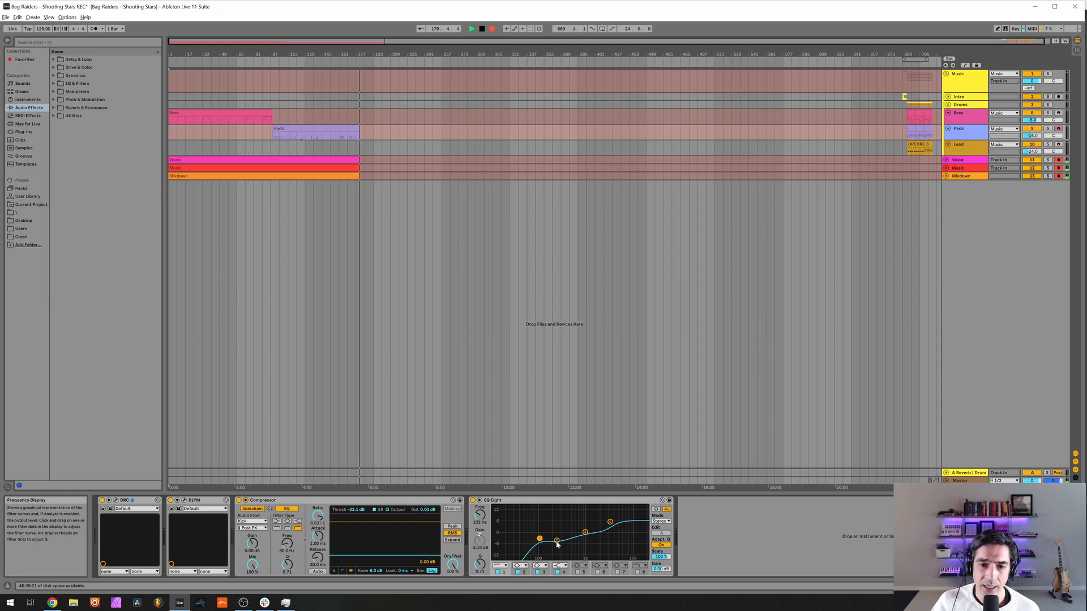
left_click(557, 540)
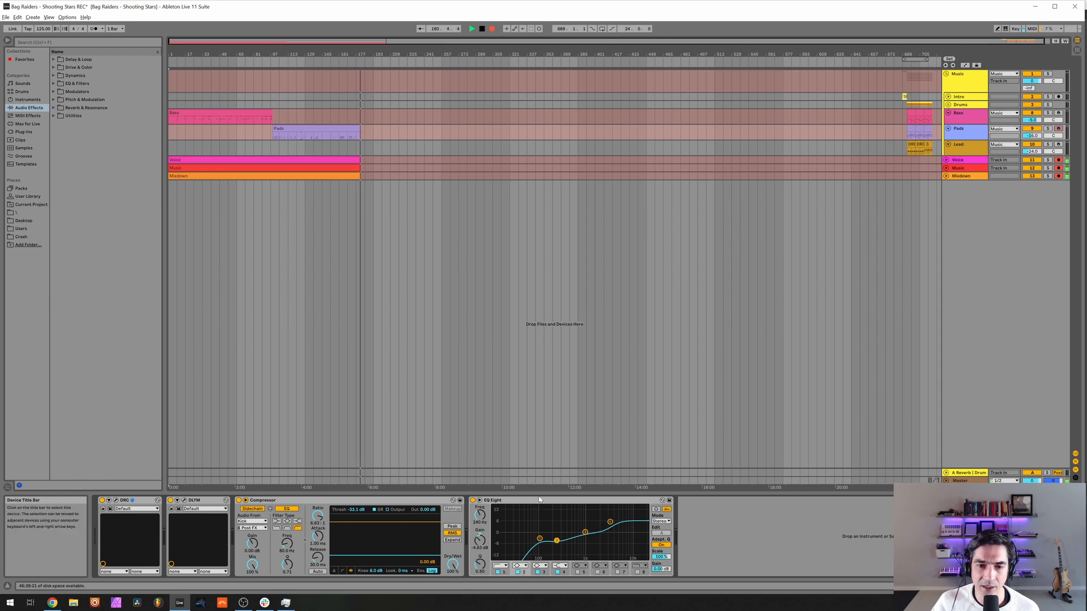
left_click(586, 533)
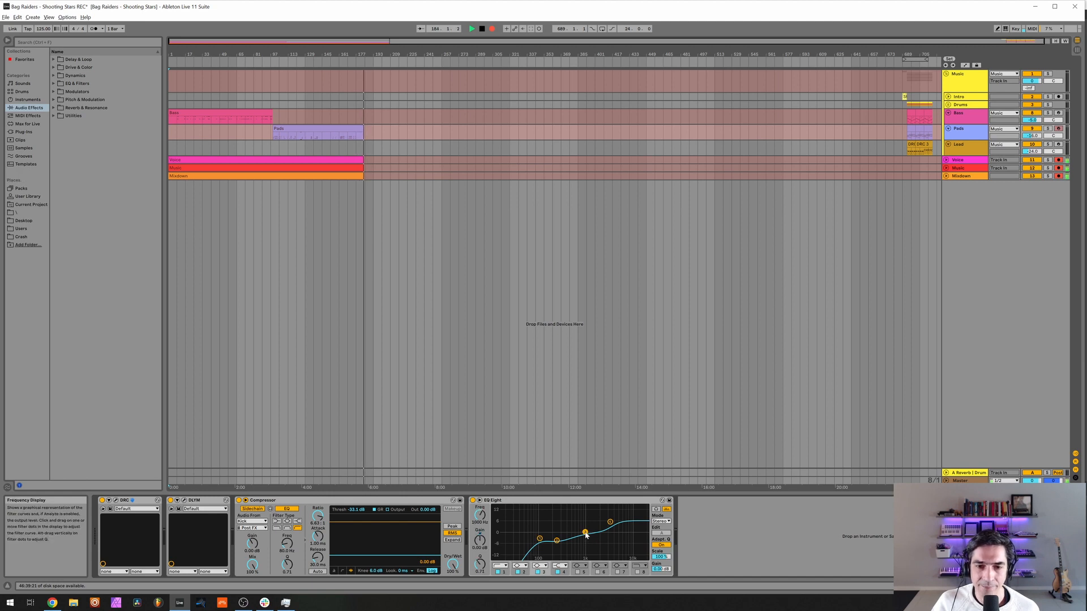
left_click(610, 523)
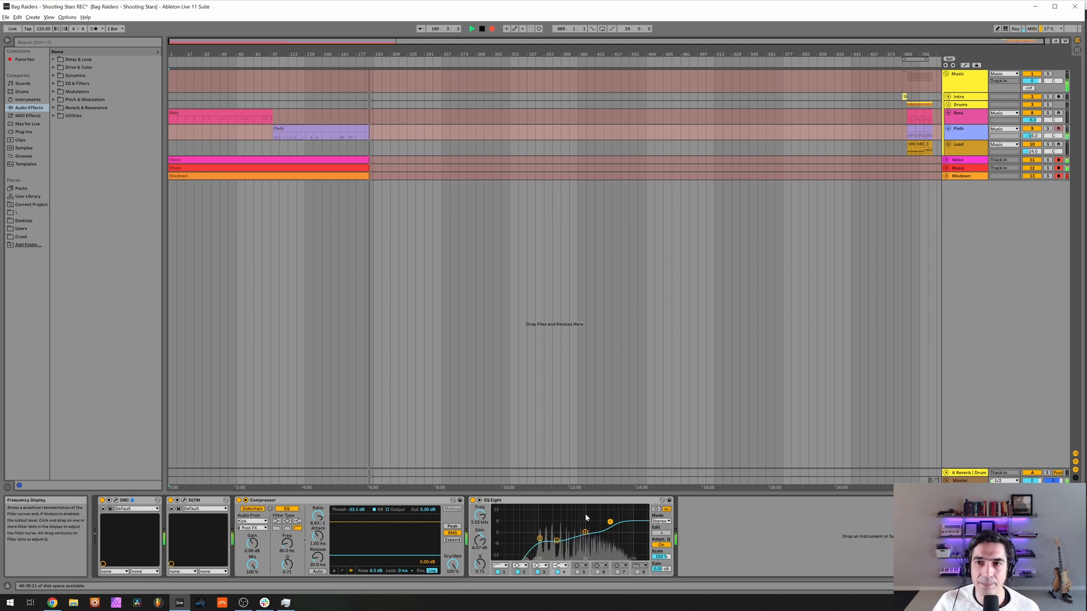
Step: Show the Lead track's devices and bypass both of its EQ Eight units
left_click(965, 147)
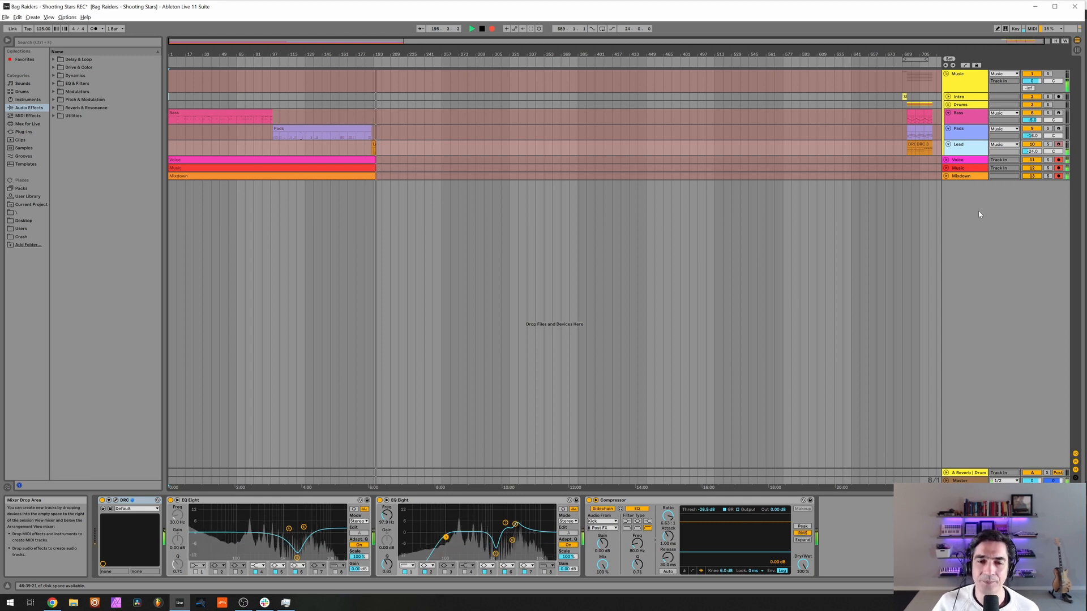
left_click(379, 501)
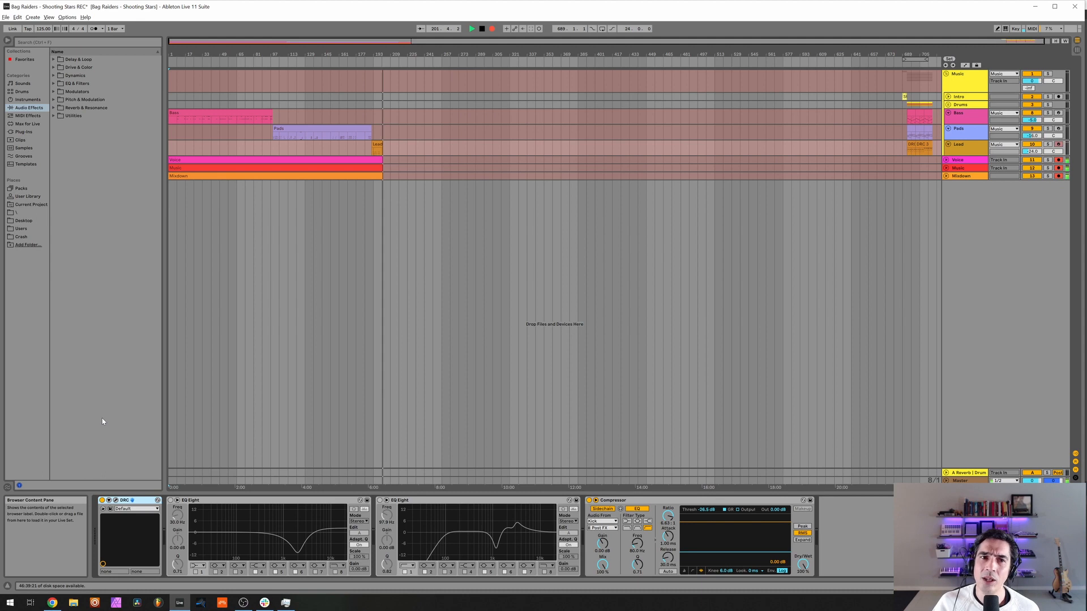
Step: Bring up the Lead track's DRC synth and load the Default patch from the Factory bank
left_click(116, 501)
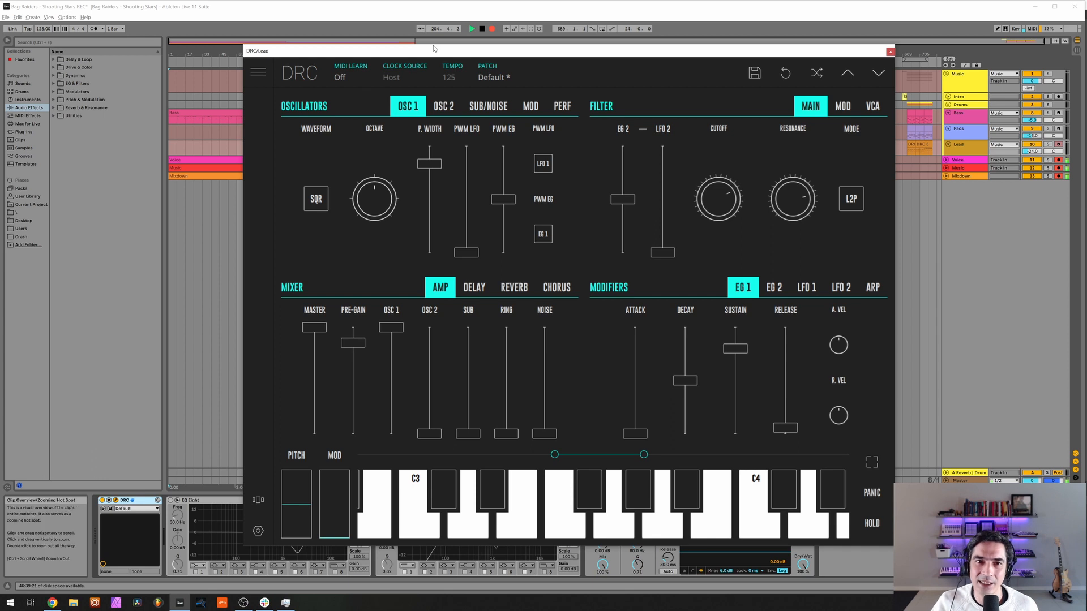
left_click_drag(444, 53, 416, 57)
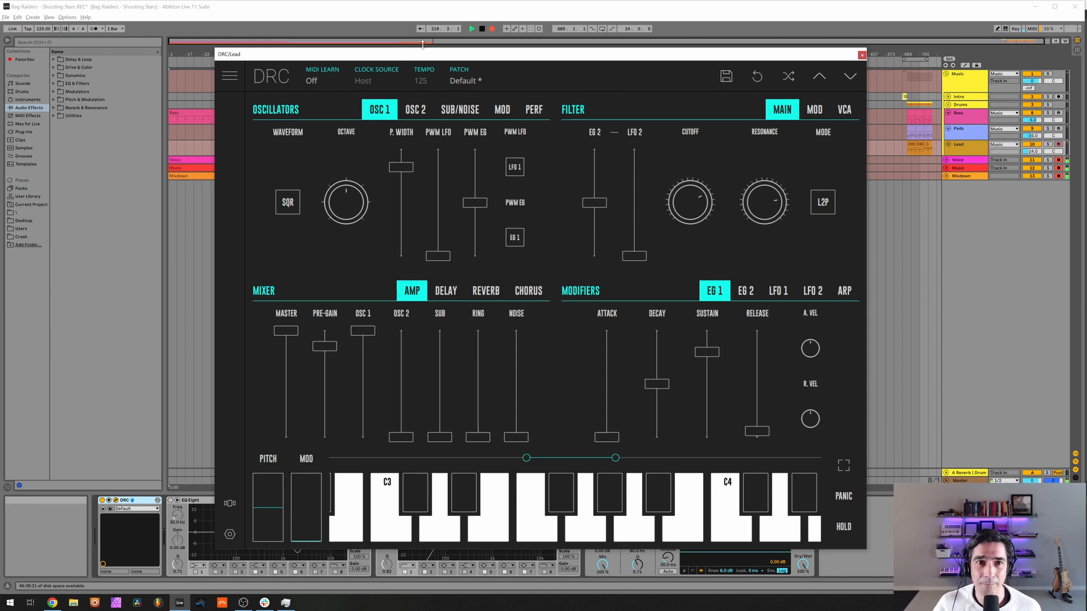
mouse_move(462, 61)
left_mouse_down()
mouse_move(486, 57)
mouse_move(478, 134)
mouse_move(538, 121)
mouse_move(520, 75)
mouse_move(460, 69)
mouse_move(430, 88)
mouse_move(444, 54)
mouse_move(474, 67)
left_mouse_up()
left_click(501, 86)
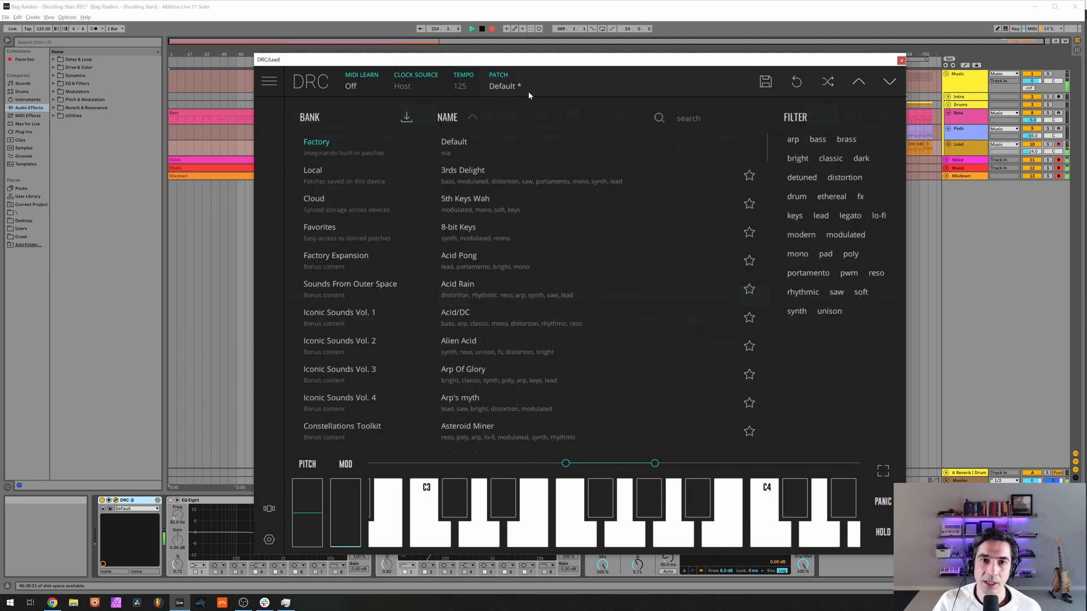
left_click(451, 148)
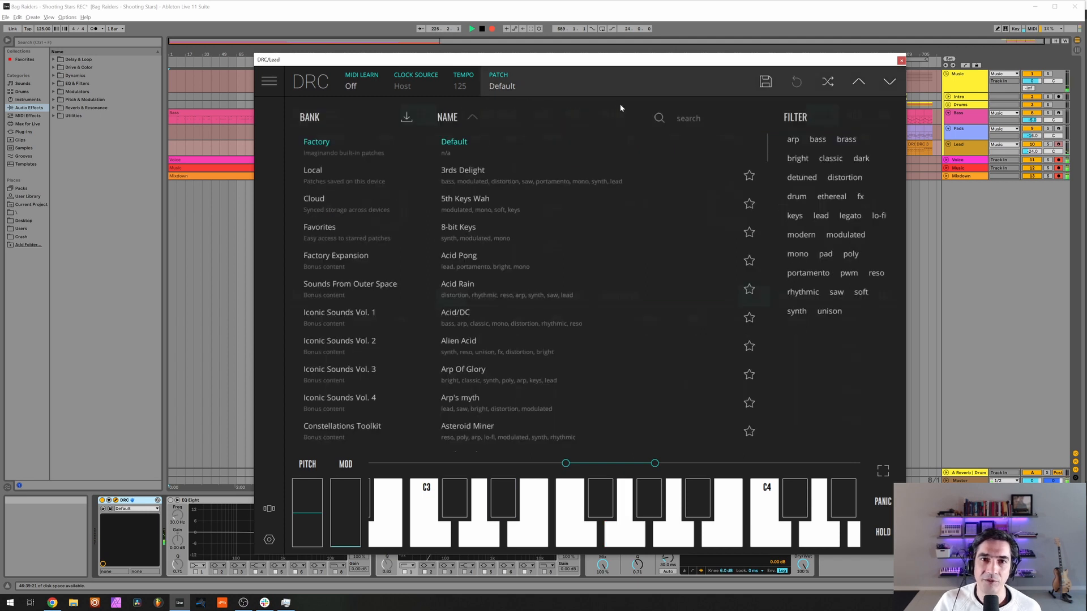
left_click(584, 88)
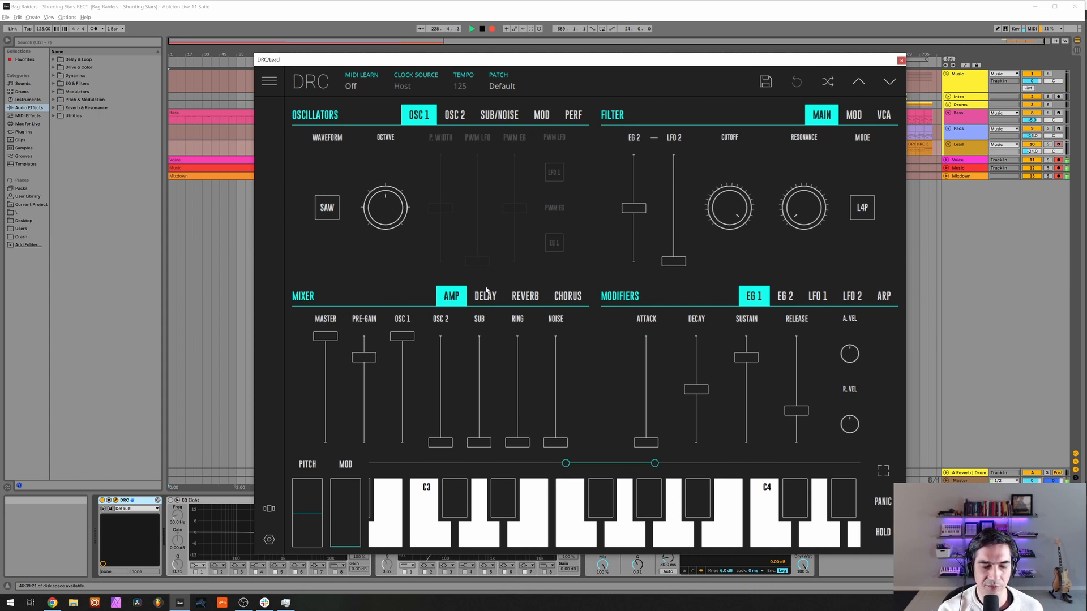
Step: Give the lead's oscillator 1 a square wave with about 84 percent pulse width, and raise the pre-gain to about 86 percent
left_click(315, 214)
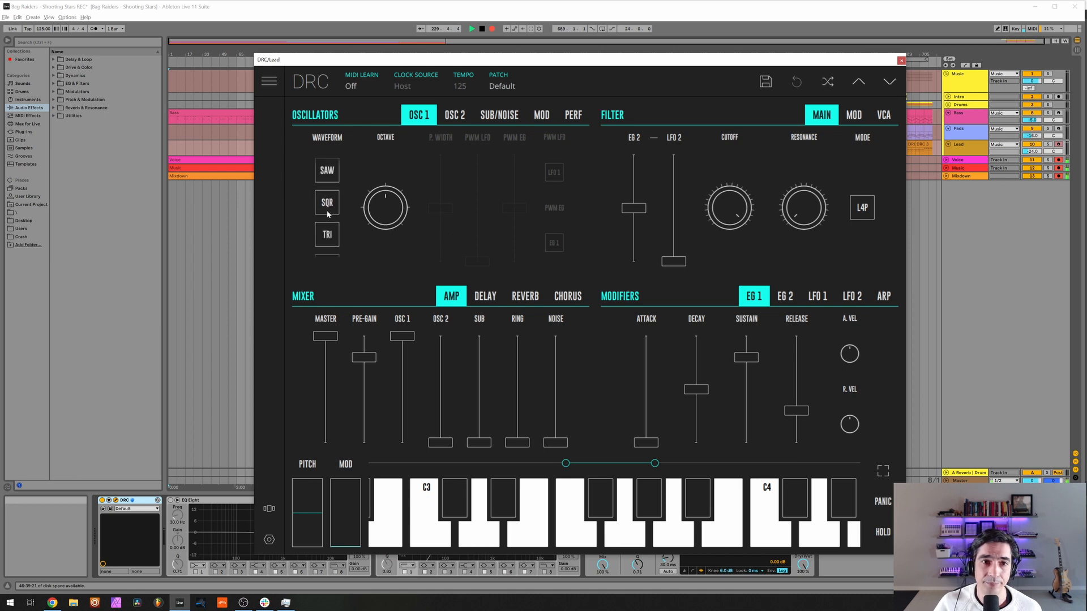
left_click(327, 203)
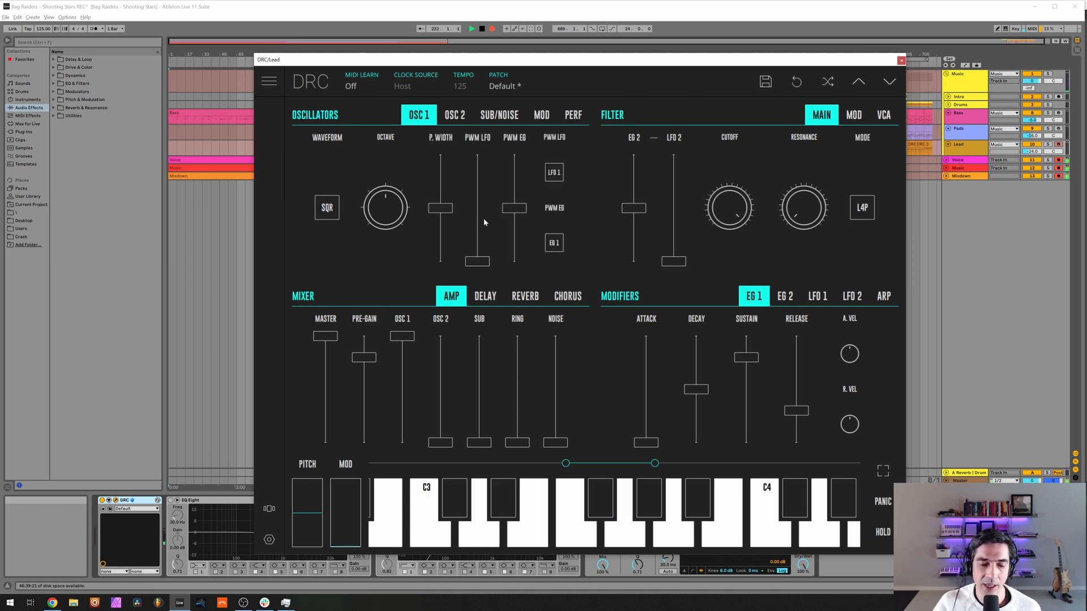
left_click_drag(439, 216, 513, 175)
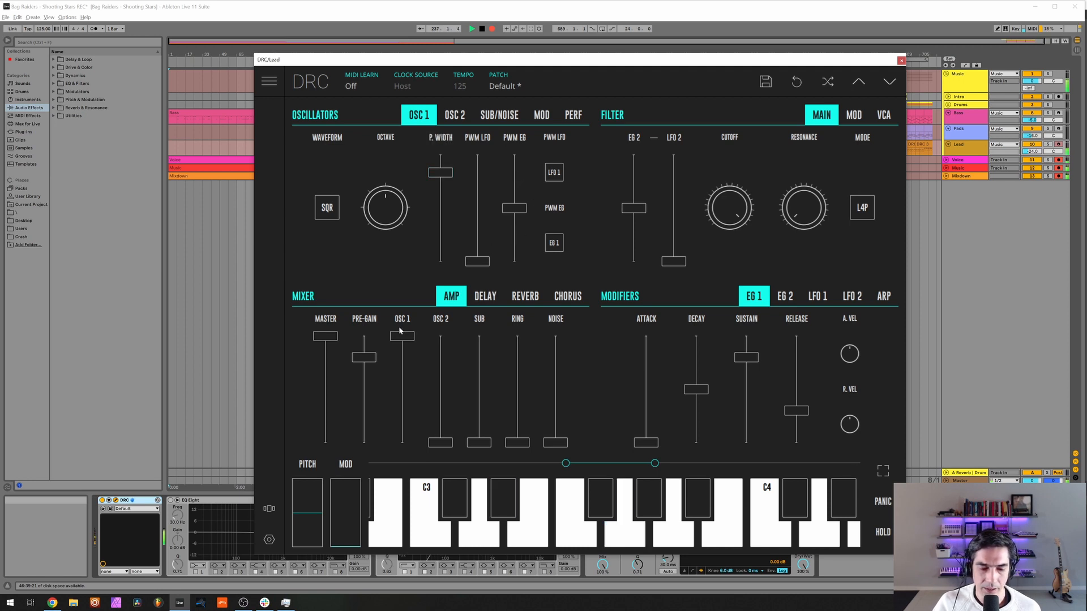
left_click_drag(366, 357, 391, 351)
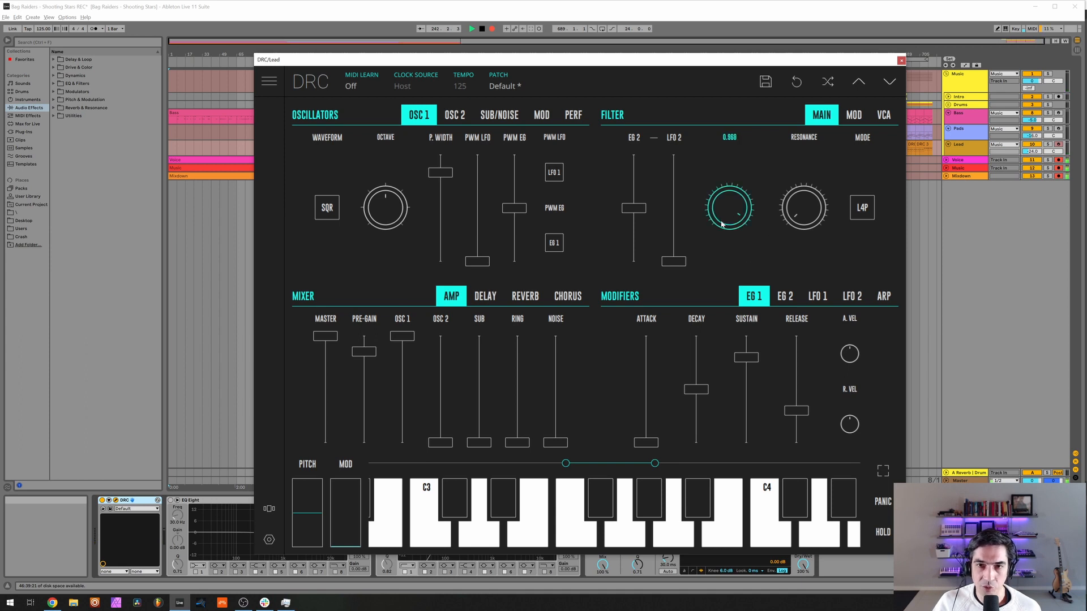
Step: Change the lead's filter to L2P mode, with cutoff at roughly three quarters and resonance at about 80 percent
left_click(862, 208)
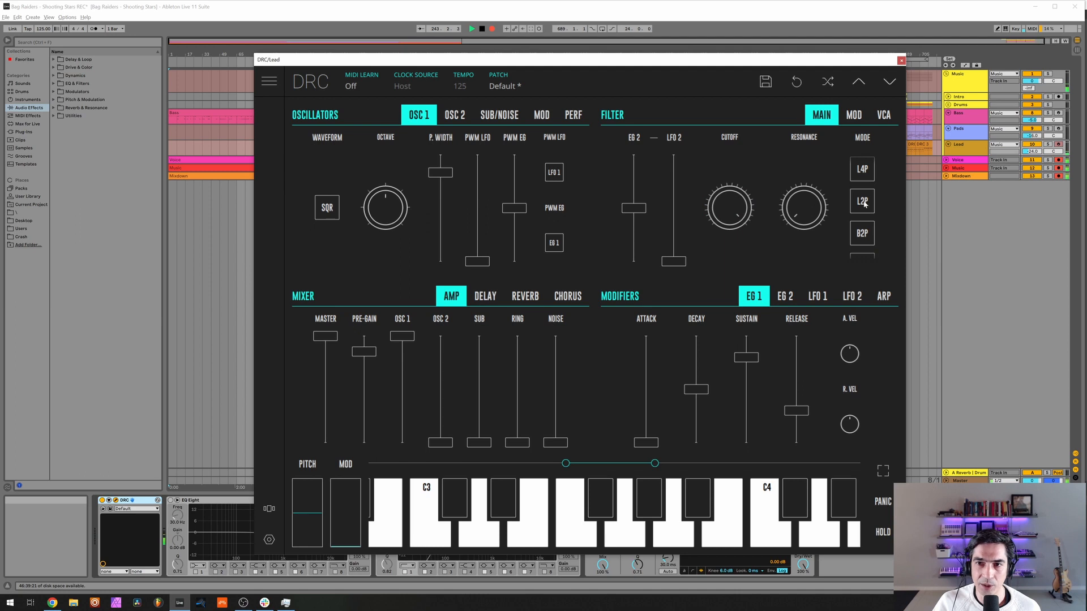
left_click(862, 201)
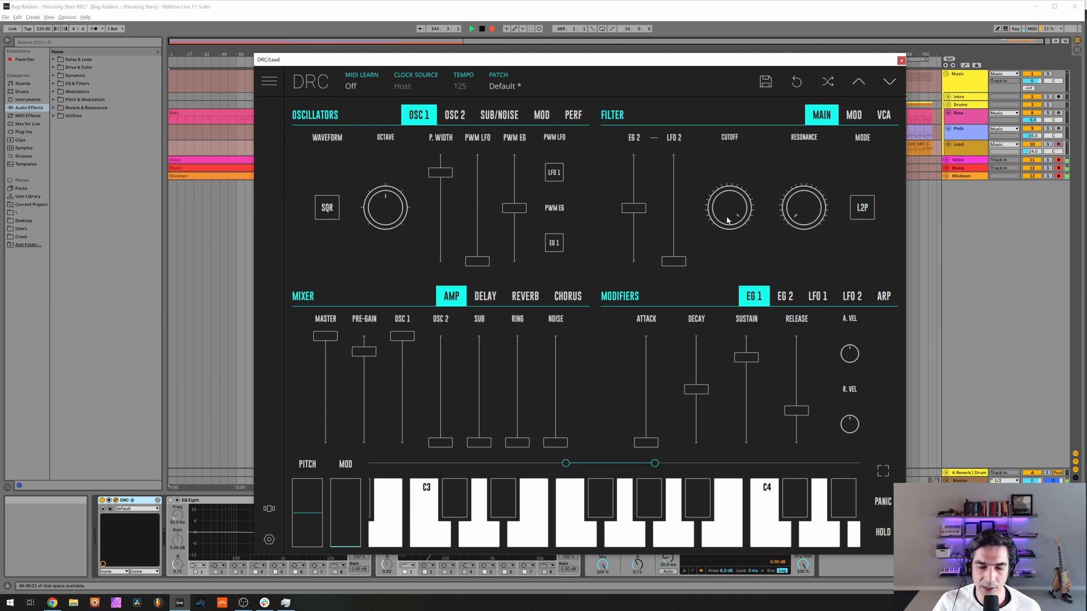
left_click_drag(725, 219, 701, 247)
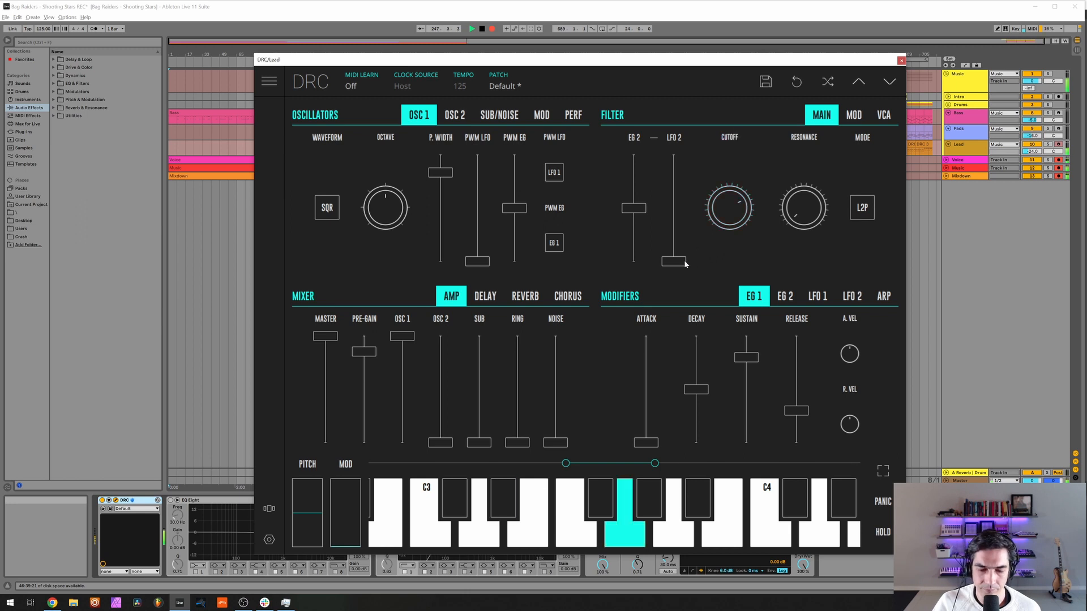
left_click_drag(803, 225, 811, 117)
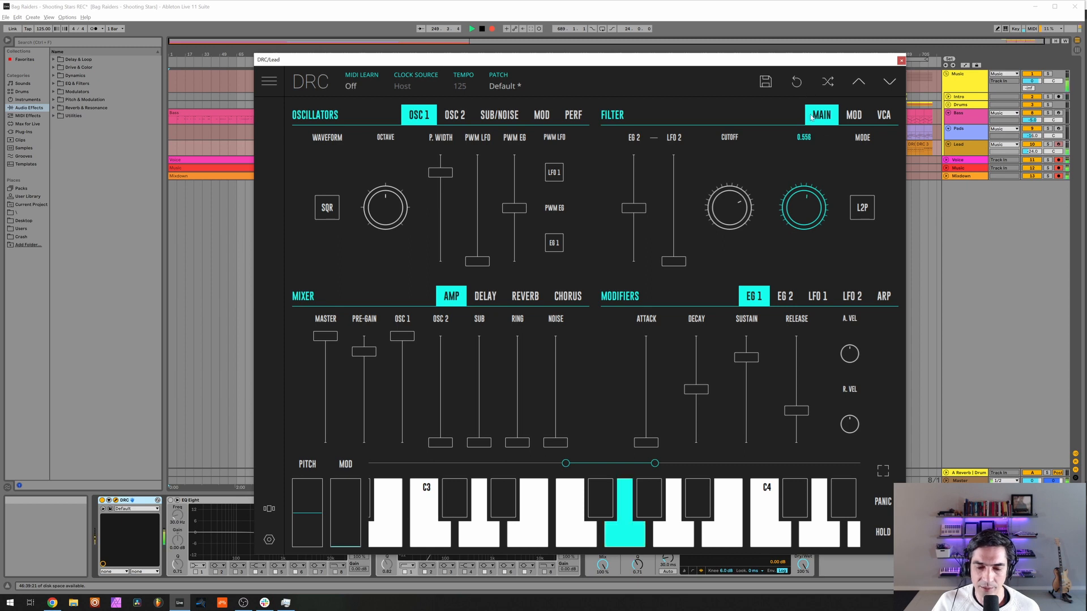
mouse_move(806, 69)
left_mouse_down()
mouse_move(801, 40)
mouse_move(792, 63)
left_mouse_up()
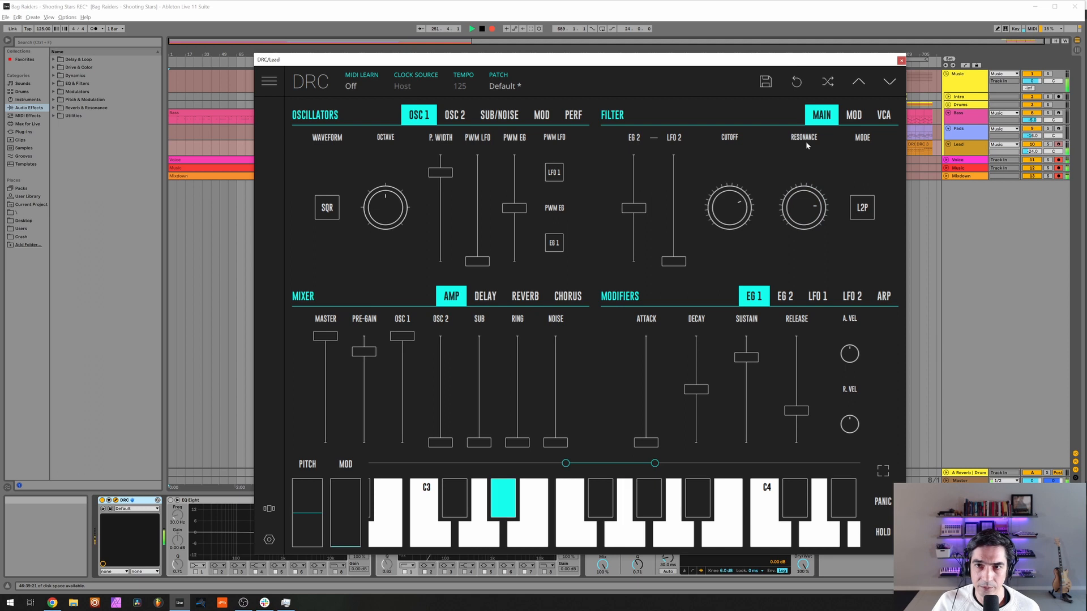
Step: Show the lead filter's VCA settings and lower EG 1's release to about 5 percent
left_click_drag(805, 207, 802, 207)
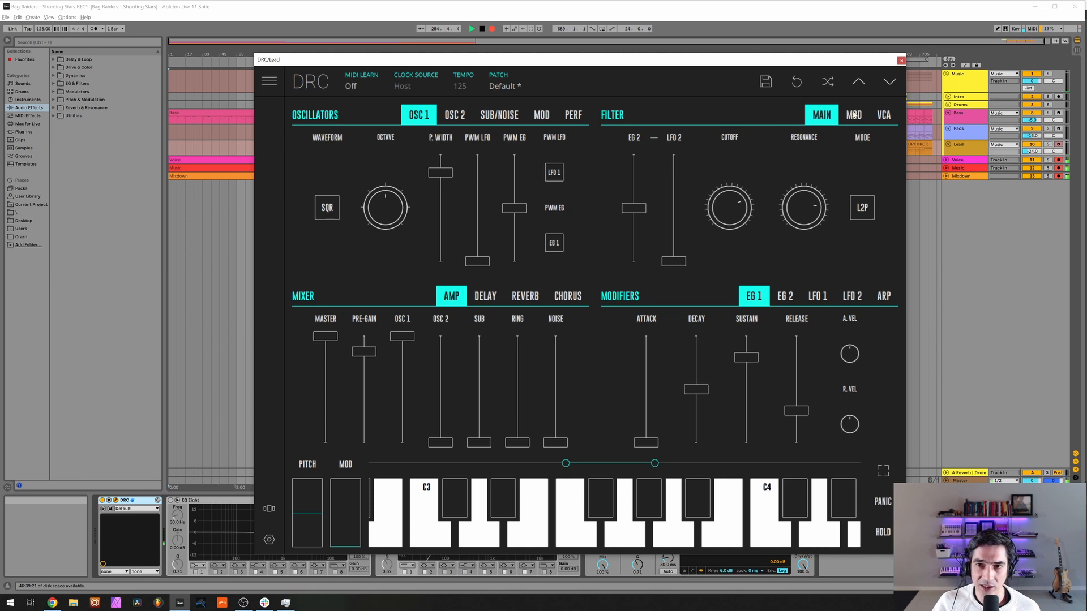
left_click(884, 116)
left_click_drag(820, 211, 835, 395)
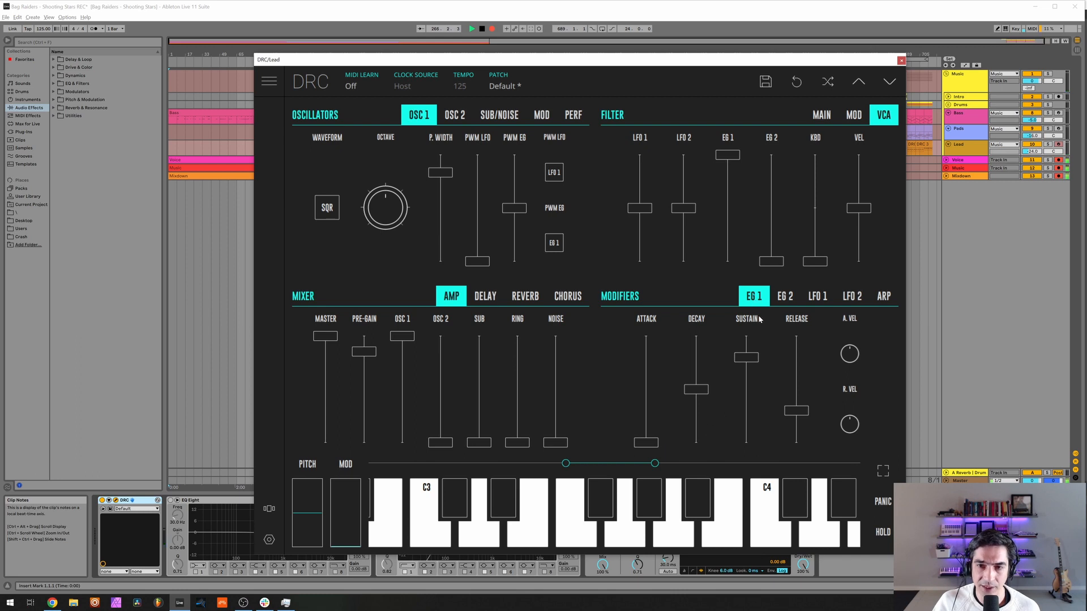
mouse_move(756, 324)
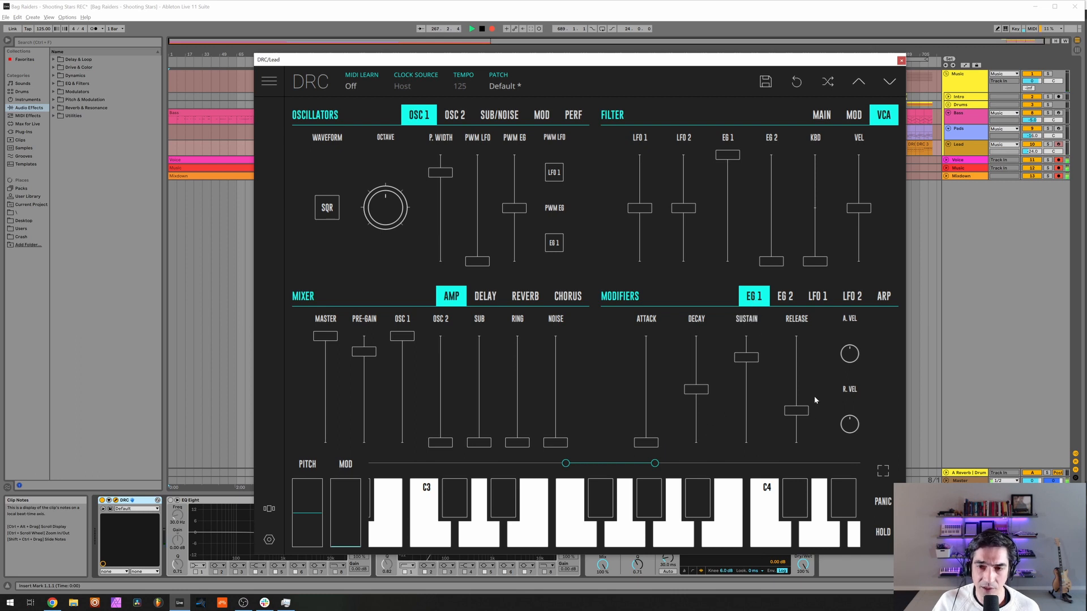
left_click_drag(797, 410, 791, 440)
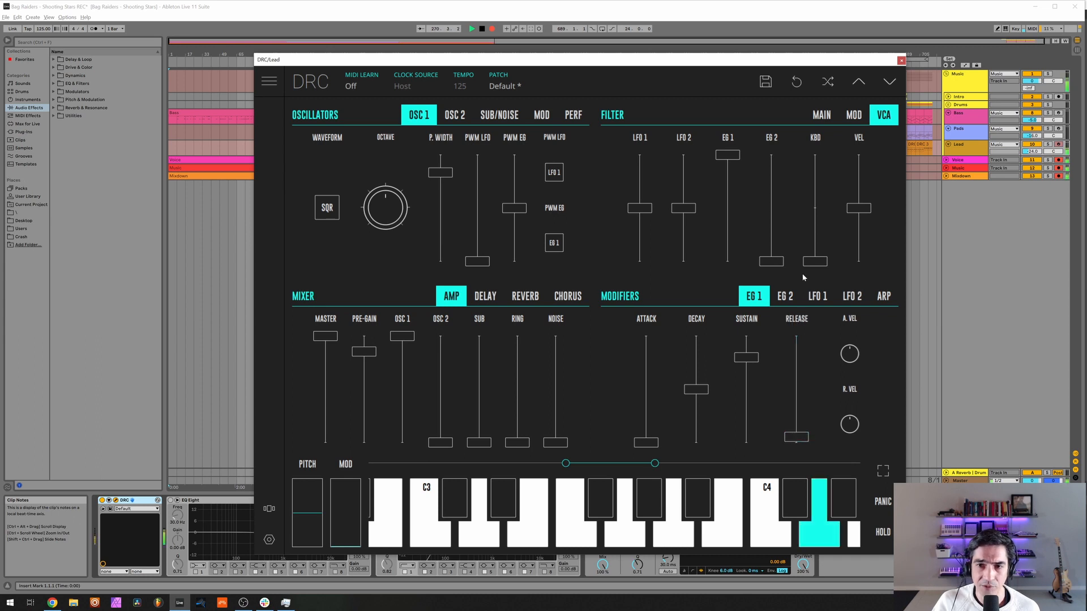
Step: Shape the lead's EG 2 with decay at zero and both sustain and release at maximum
left_click(789, 295)
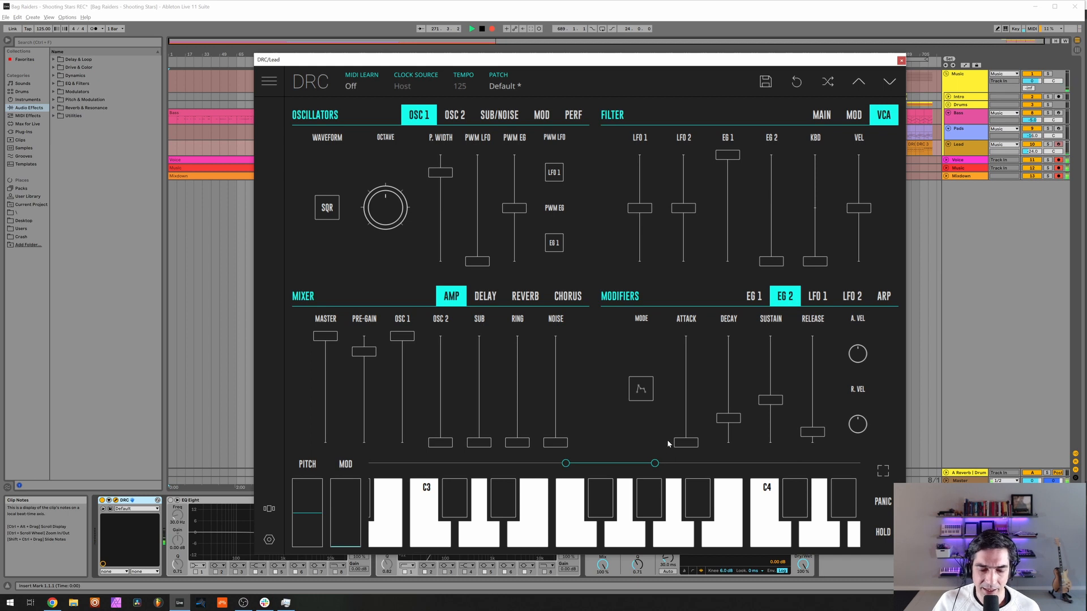
left_click_drag(730, 420, 731, 450)
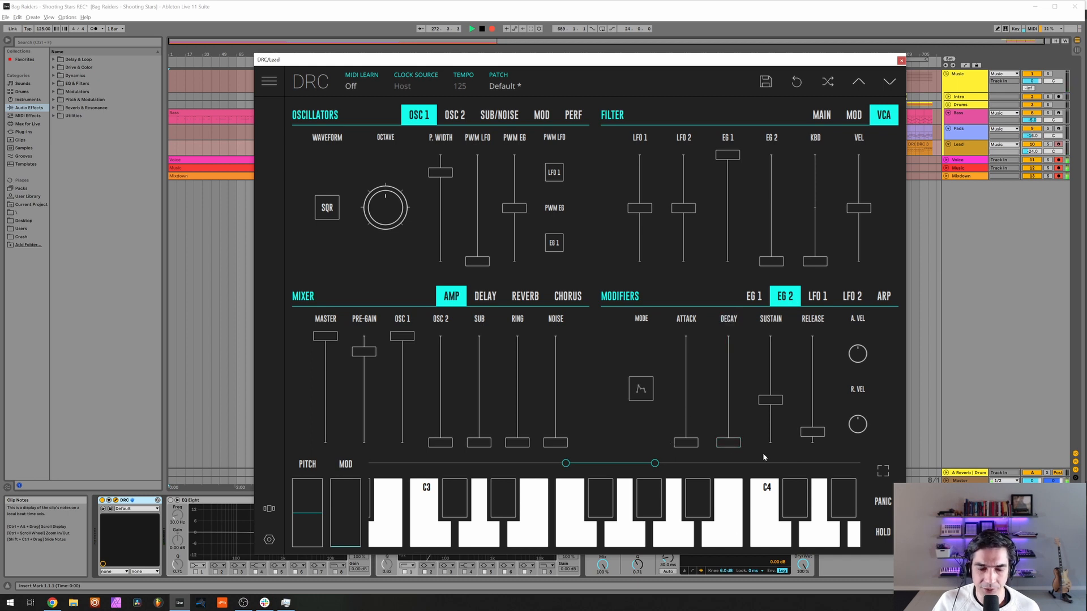
left_click_drag(770, 400, 770, 335)
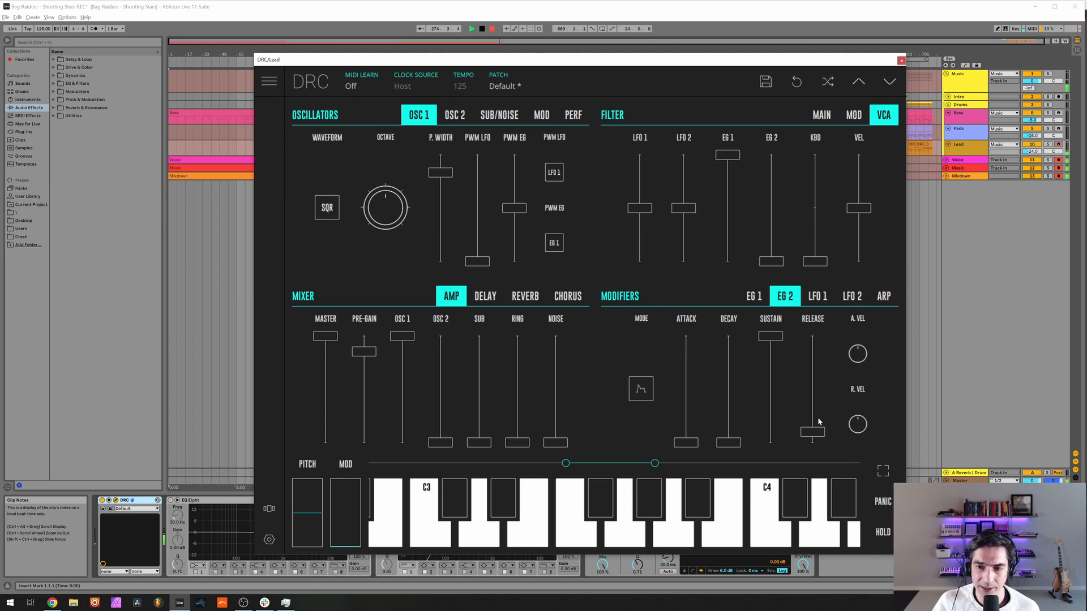
left_click_drag(818, 433, 814, 334)
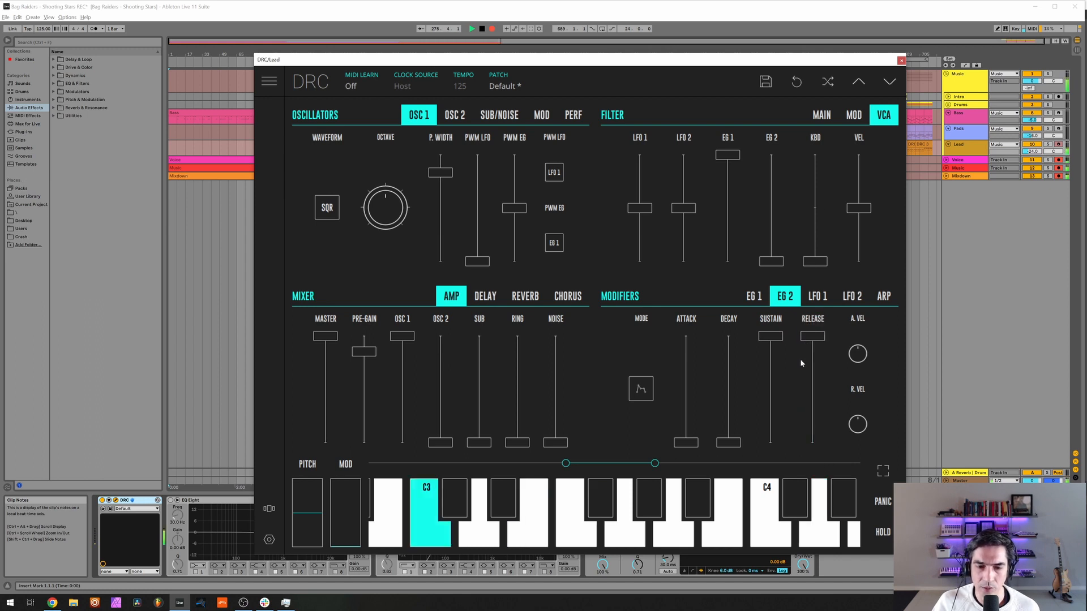
Step: Set the lead's reverb amount to about 20 percent and its modulation to about 30 percent, and close the synth window
left_click(524, 299)
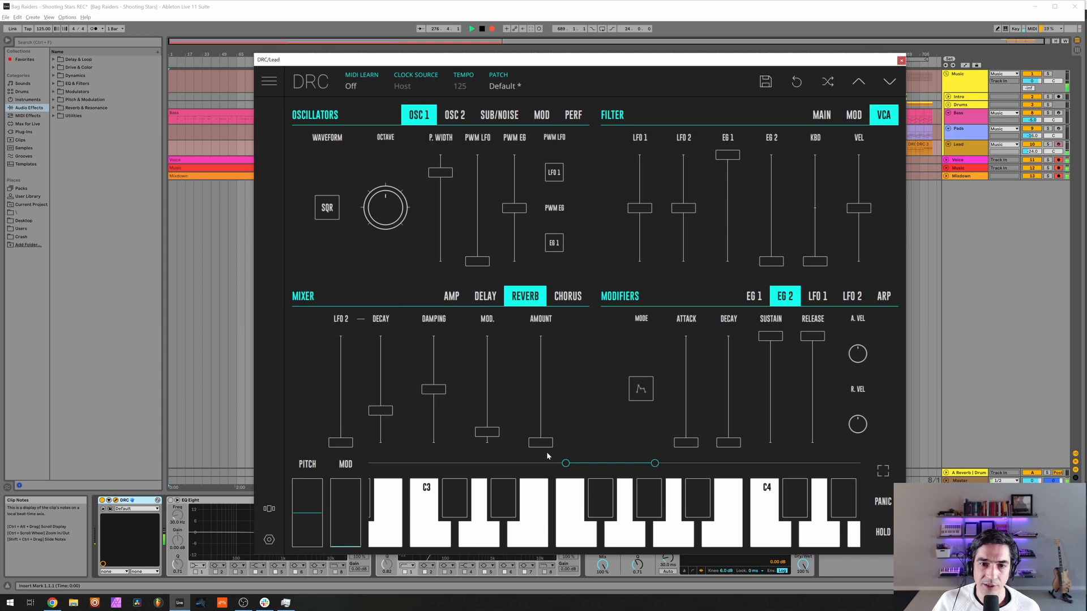
left_click_drag(538, 442, 548, 422)
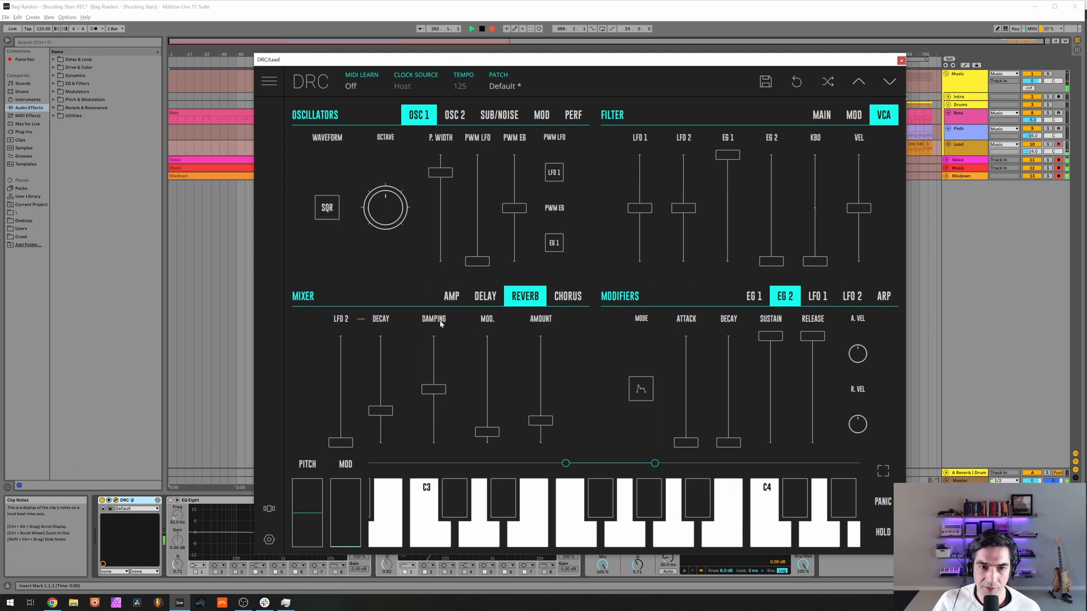
left_click_drag(485, 418, 488, 417)
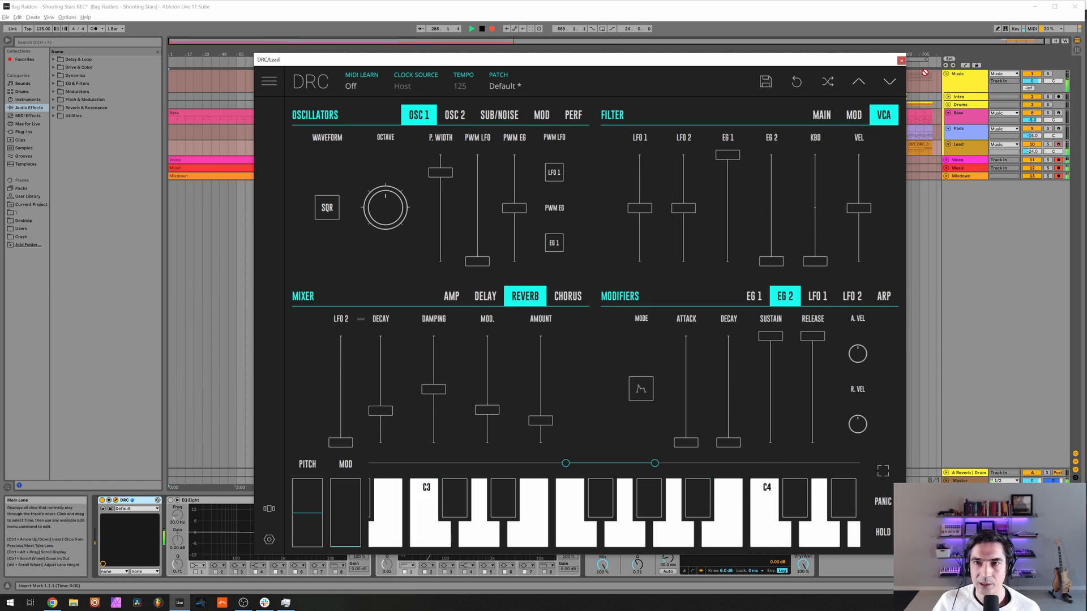
left_click(900, 61)
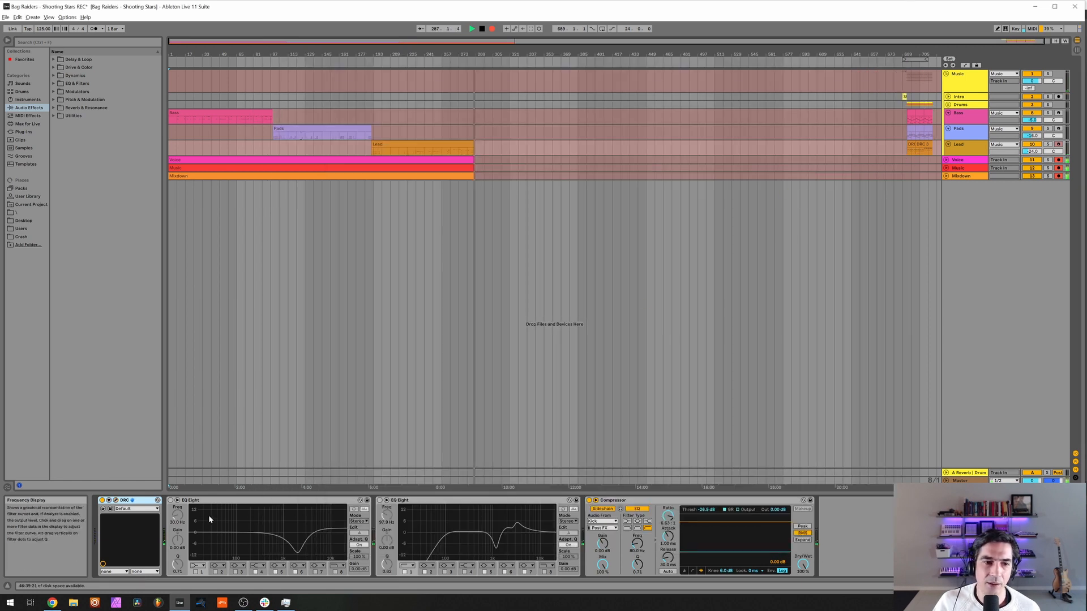
Step: Re-enable the Lead track's first EQ Eight and inspect the settings of its three active bands
left_click(171, 500)
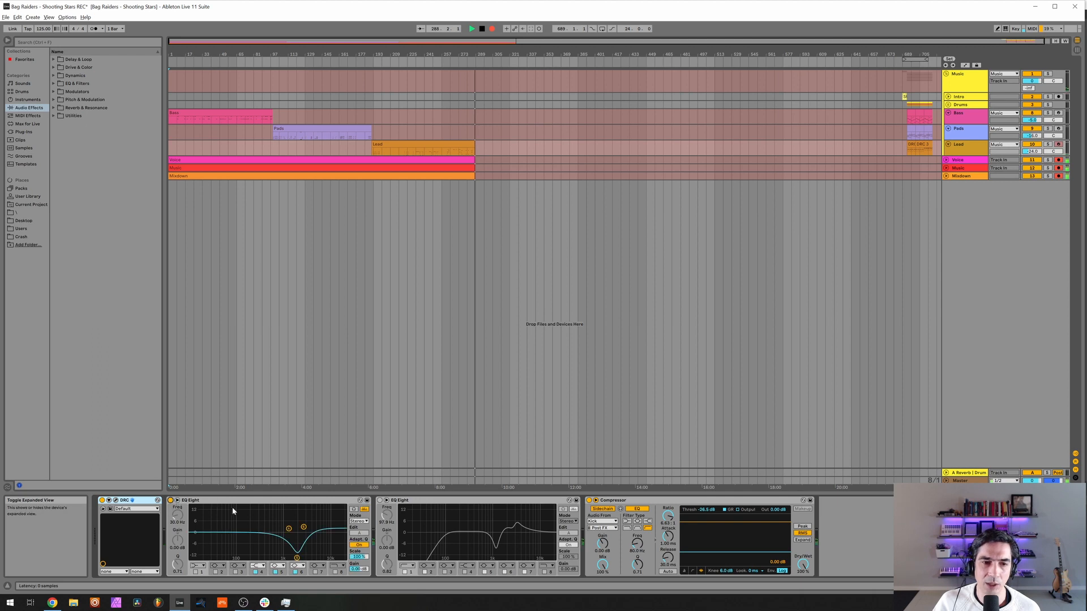
left_click(297, 558)
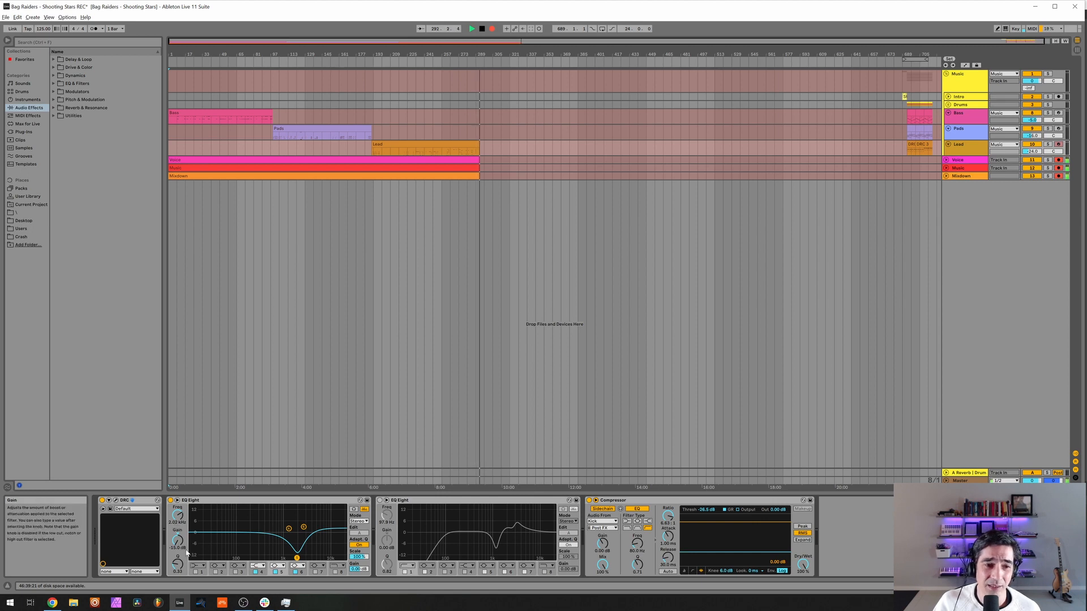
left_click(289, 529)
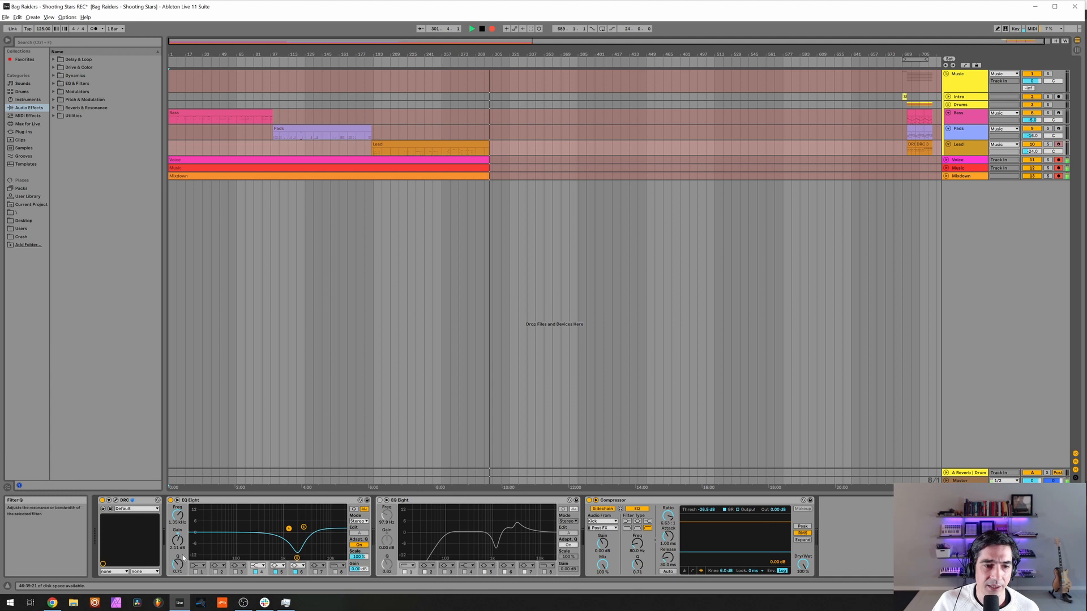
left_click(304, 527)
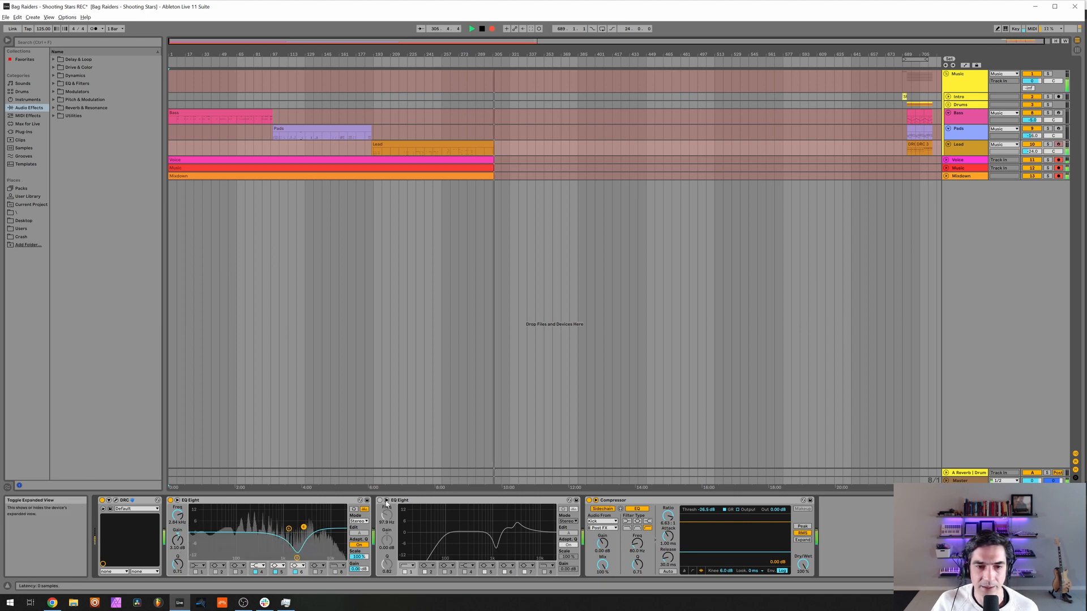
Step: Re-enable the Lead track's second EQ Eight and inspect its deep cut and the three bands around its high boost
left_click(379, 500)
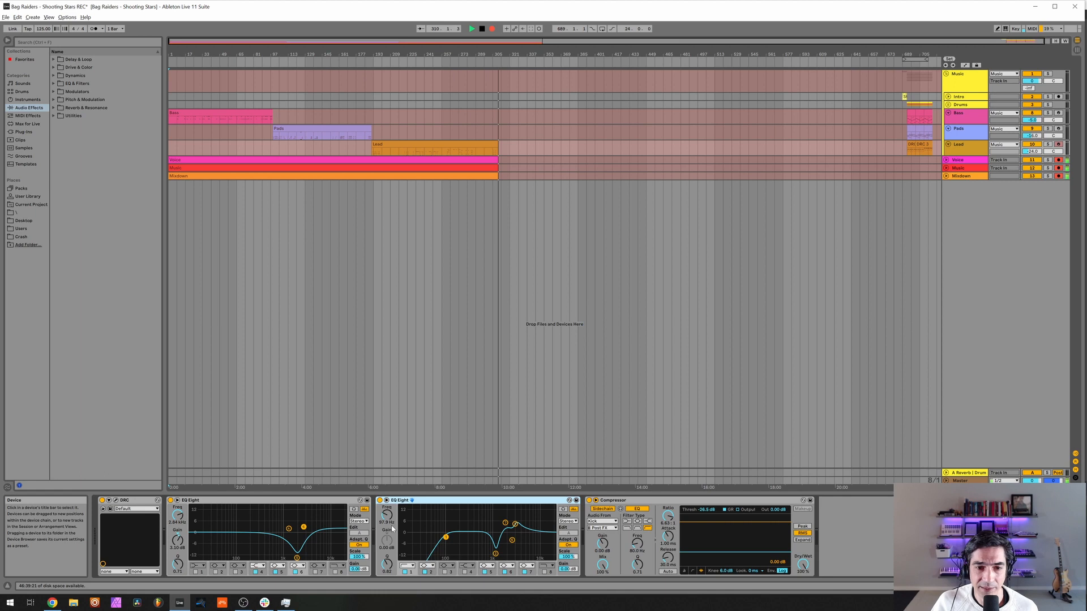
left_click(498, 555)
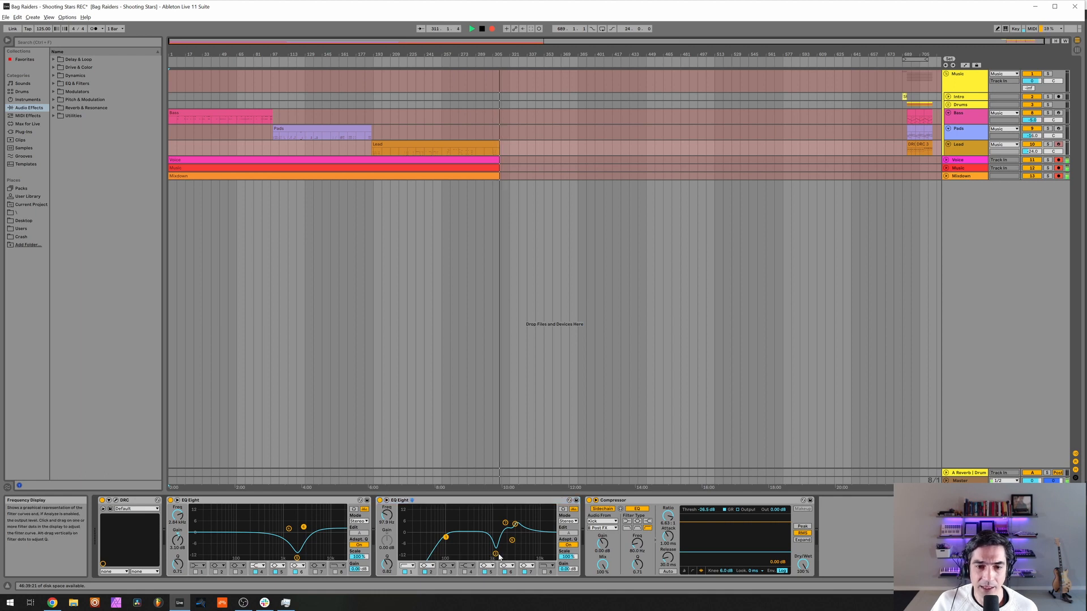
left_click(496, 557)
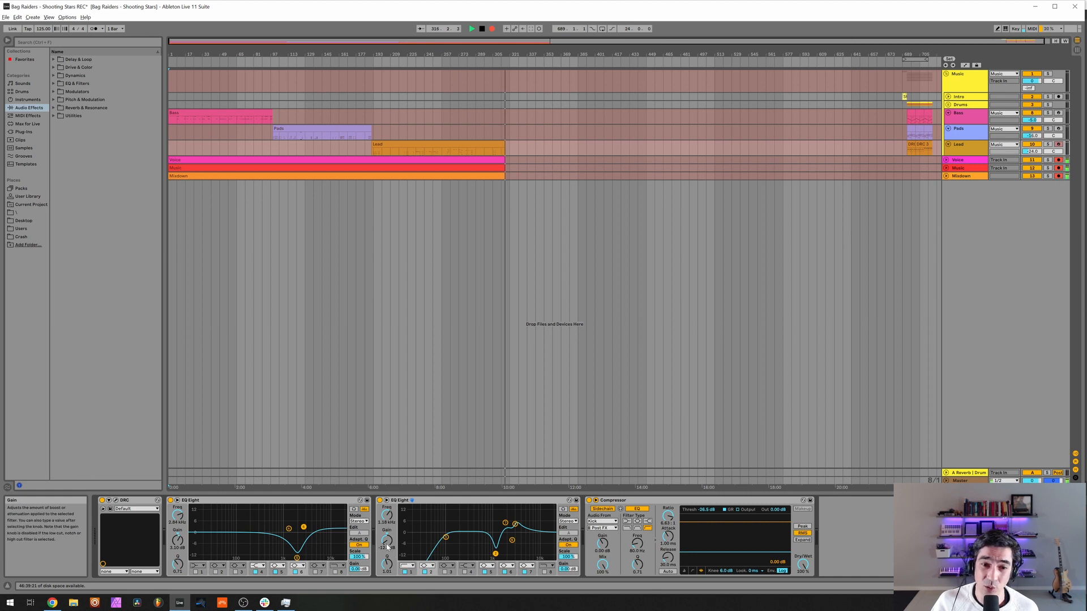
left_click(512, 541)
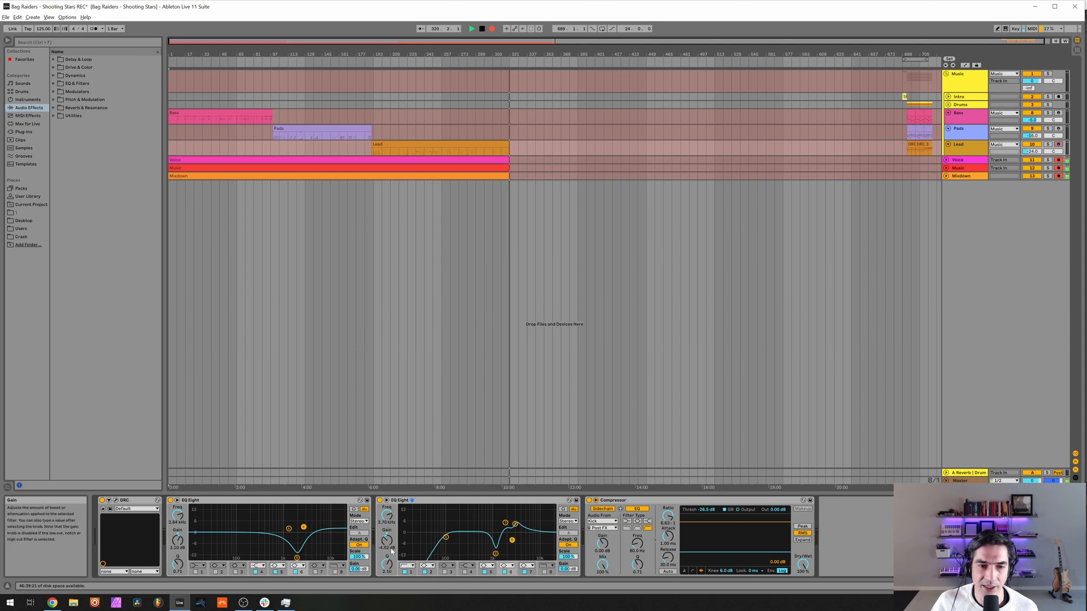
left_click(506, 524)
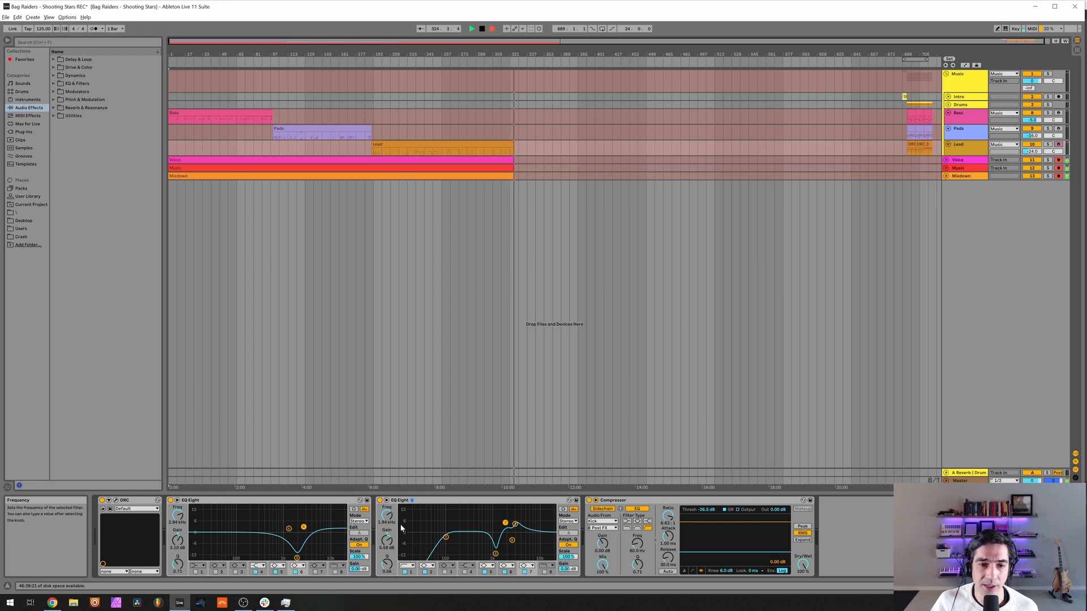
left_click(515, 526)
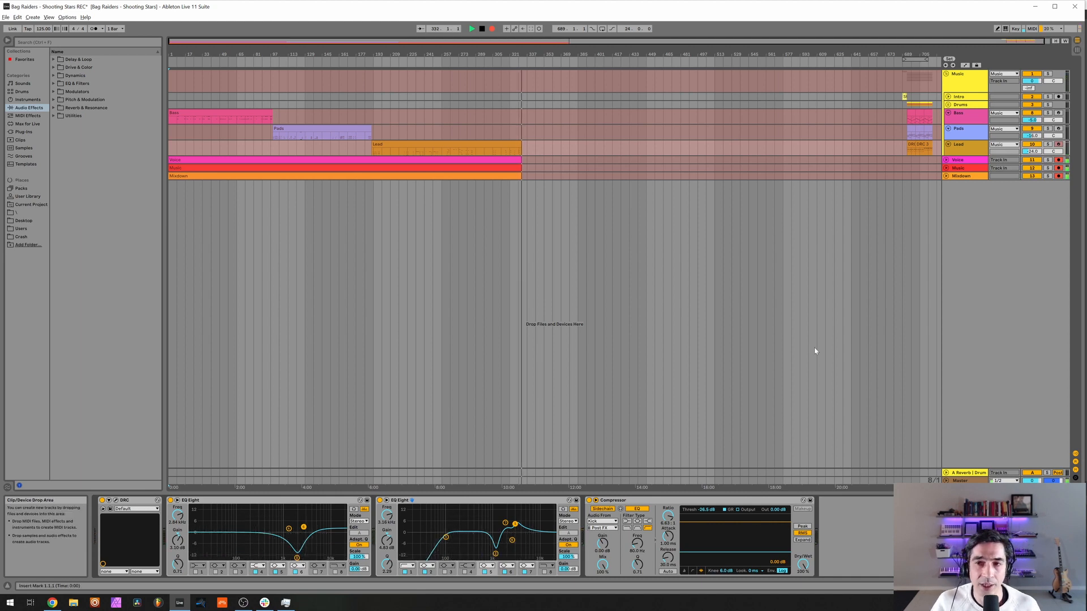
Step: Turn off arrangement recording and move the block of song clips from the arrangement's far end to start at bar 345
left_click(492, 32)
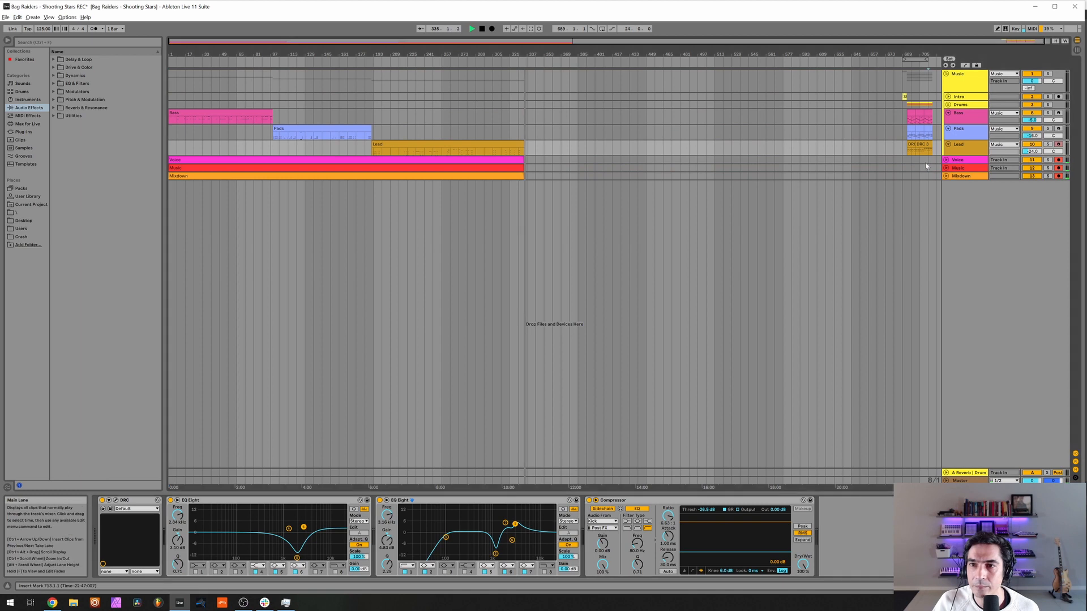
left_click_drag(928, 172, 904, 102)
left_click_drag(937, 170, 542, 115)
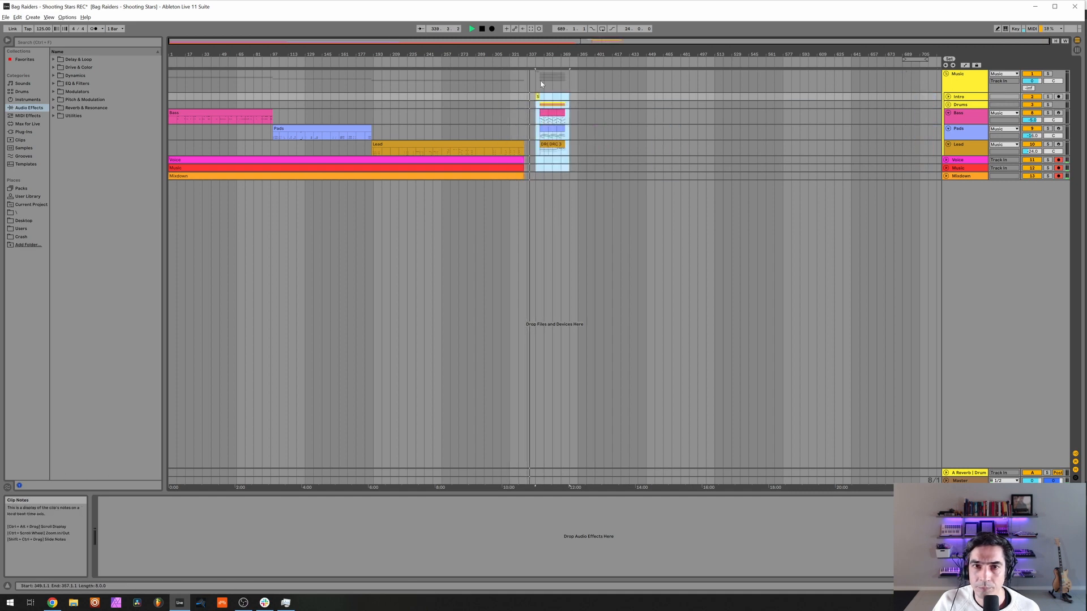
Step: Resume arrangement recording, disarm the Voice track while the moved song section plays, and re-arm it at the end
left_click(491, 29)
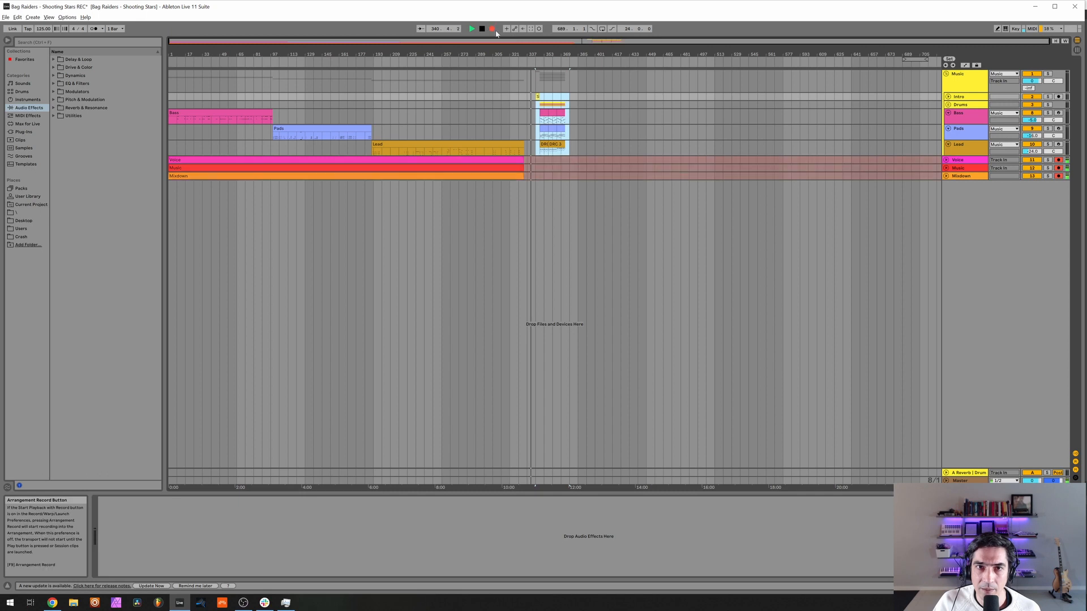
double_click(546, 61)
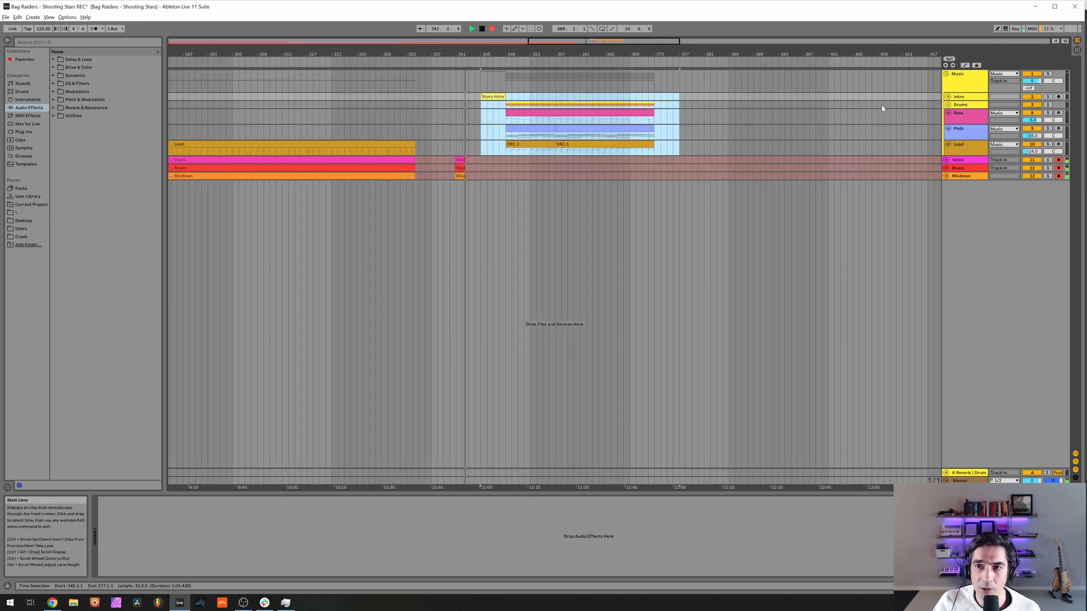
left_click(1058, 161)
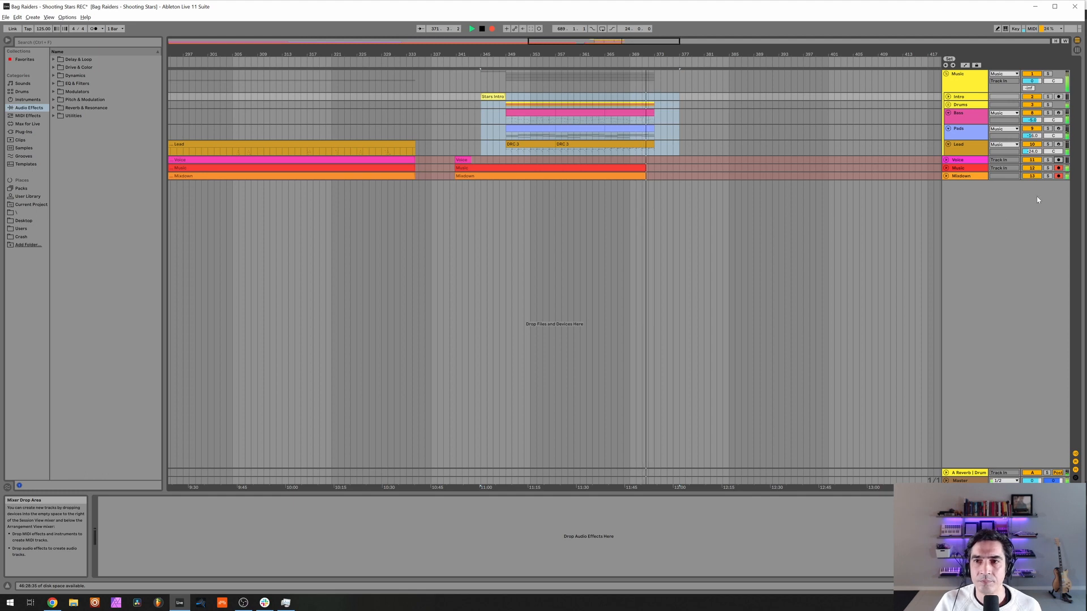
left_click(1058, 160)
left_click(972, 164)
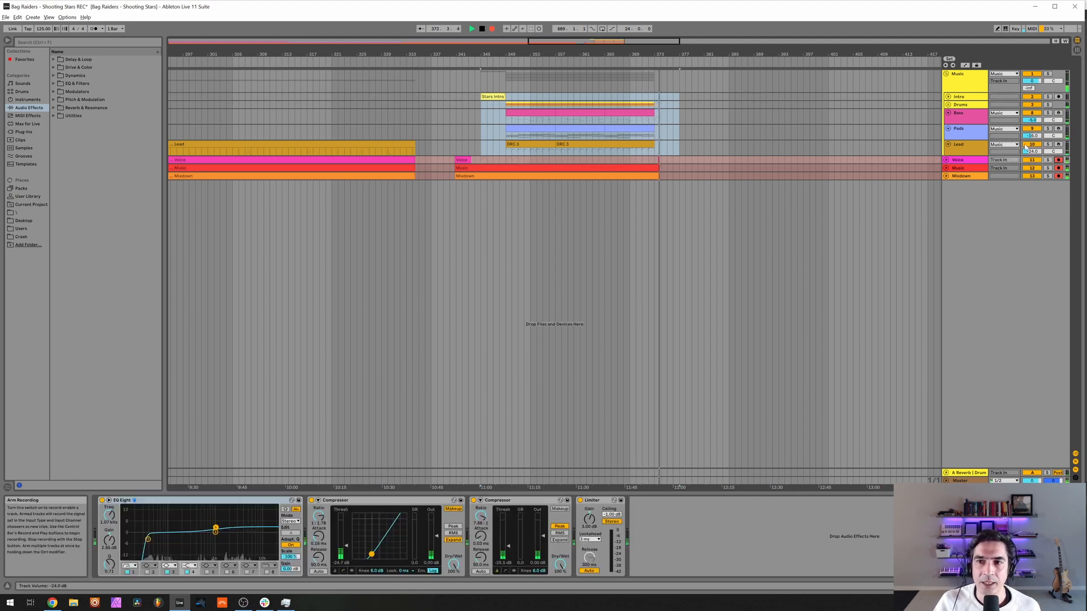
Step: Set the performance mode of the Lead track's DRC synth to Mono and close its window
left_click(962, 146)
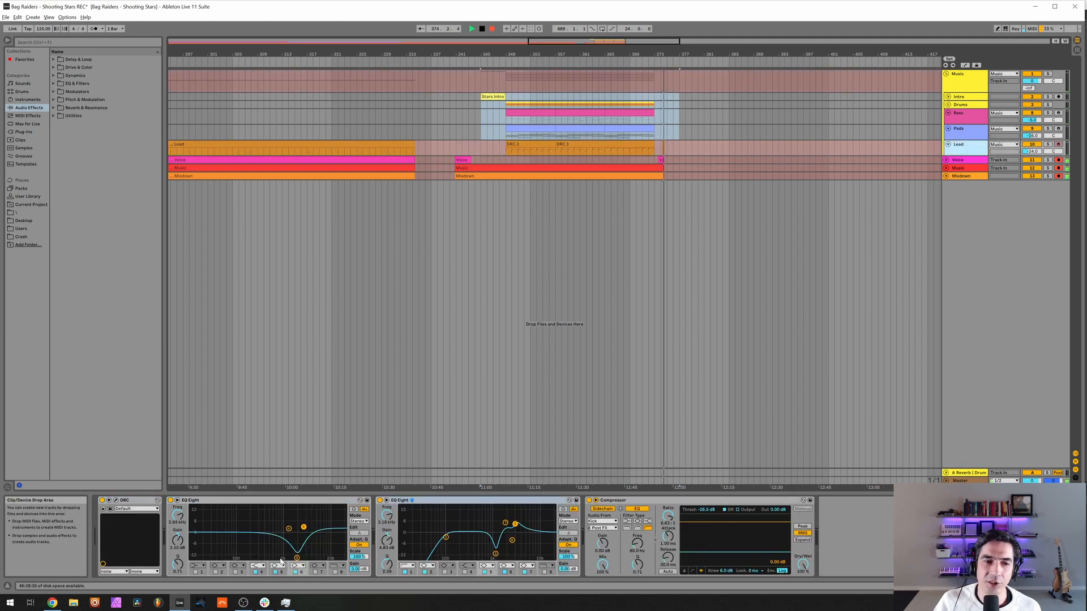
left_click(115, 501)
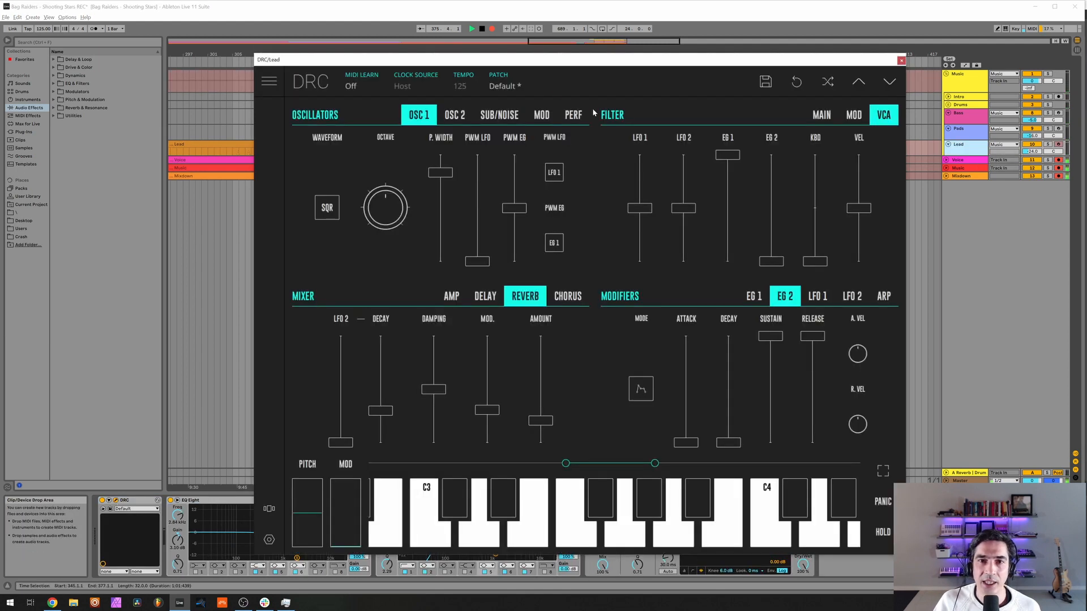
left_click_drag(570, 63, 524, 69)
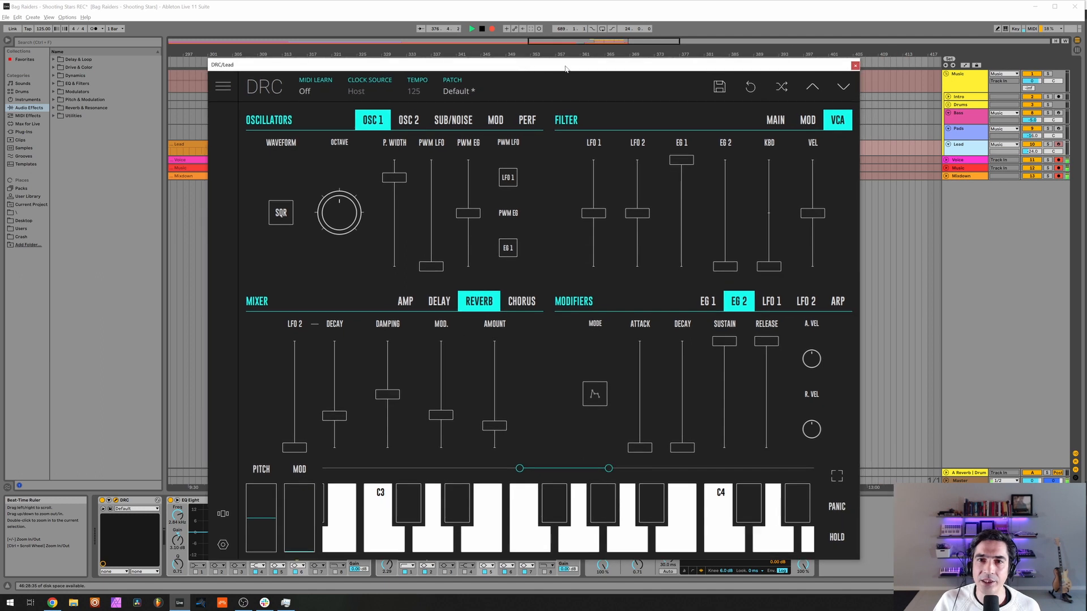
left_click(527, 120)
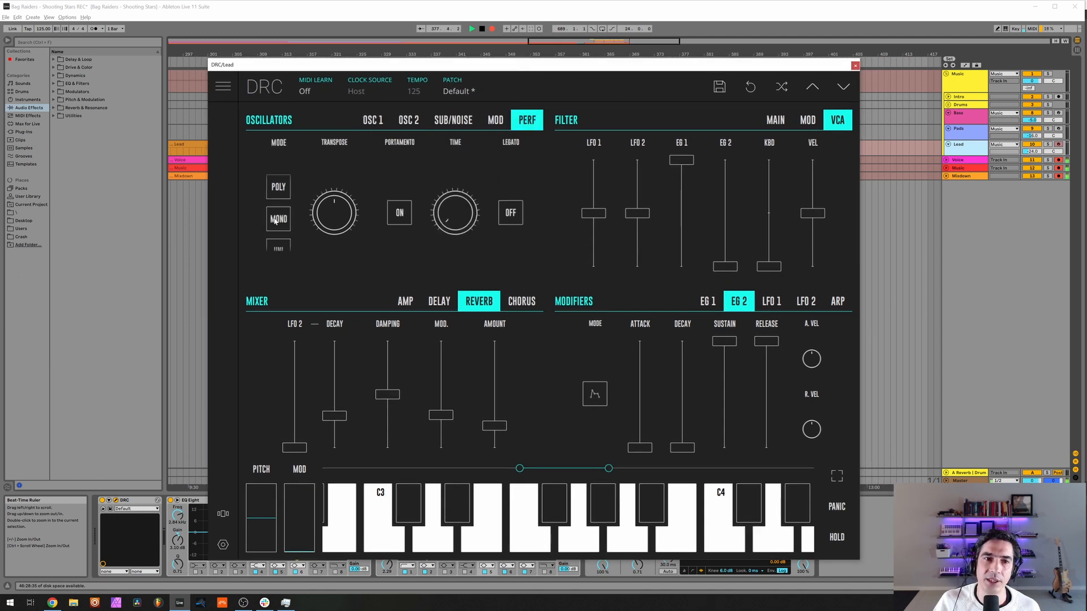
left_click(278, 219)
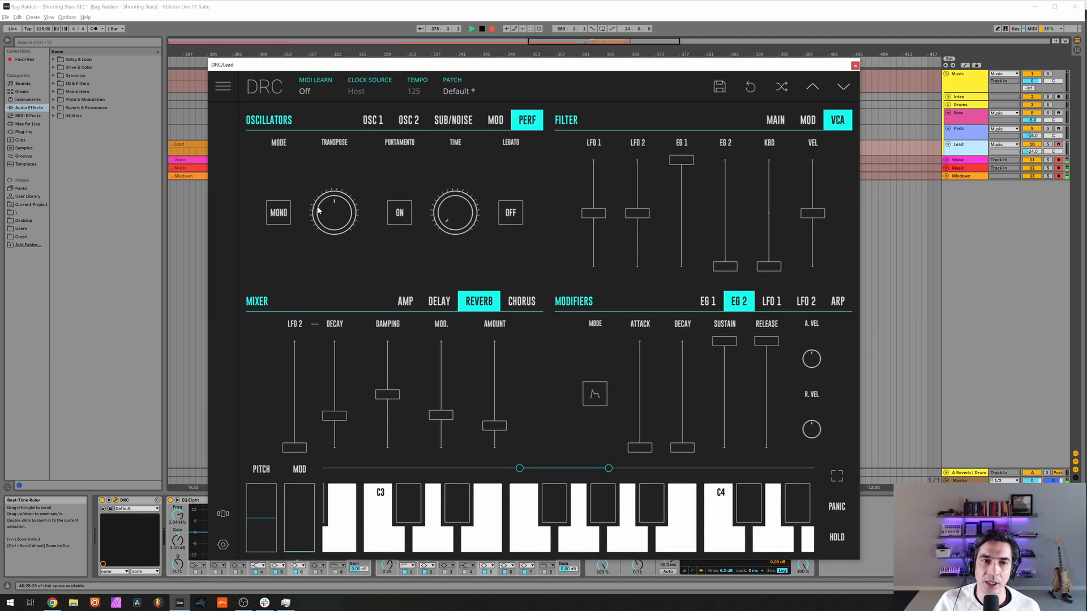
left_click(855, 65)
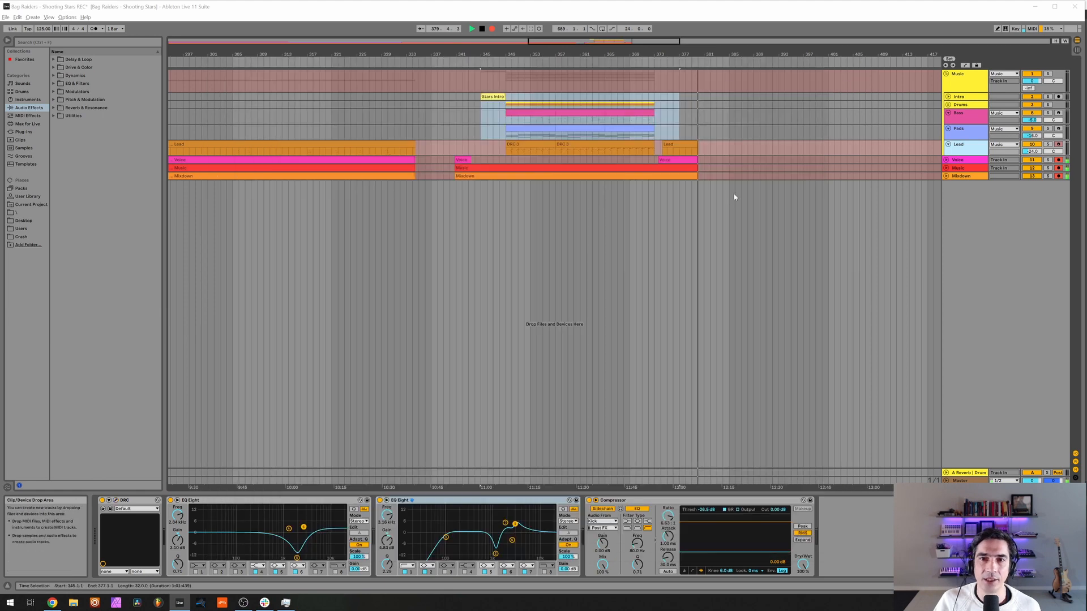